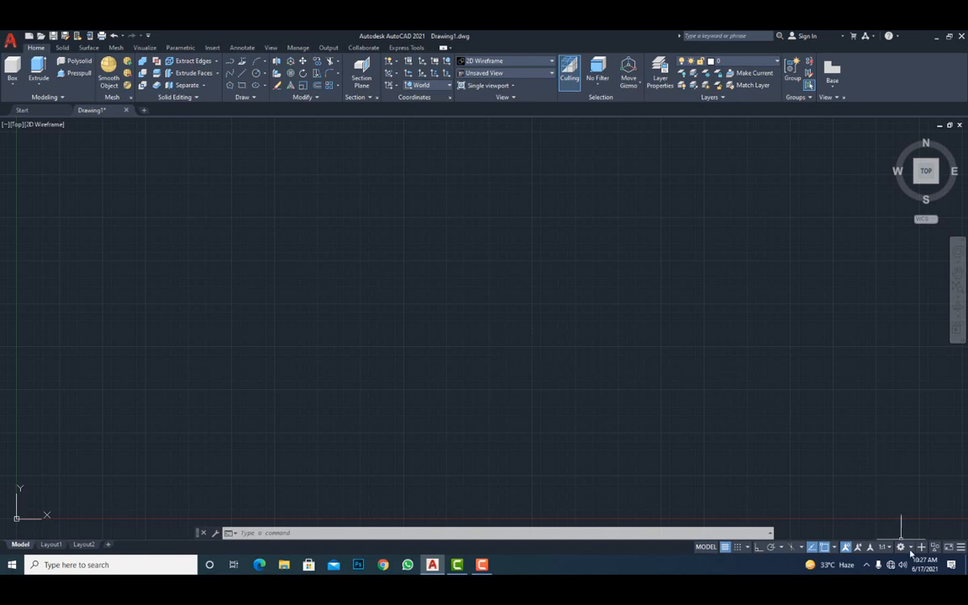
click(911, 549)
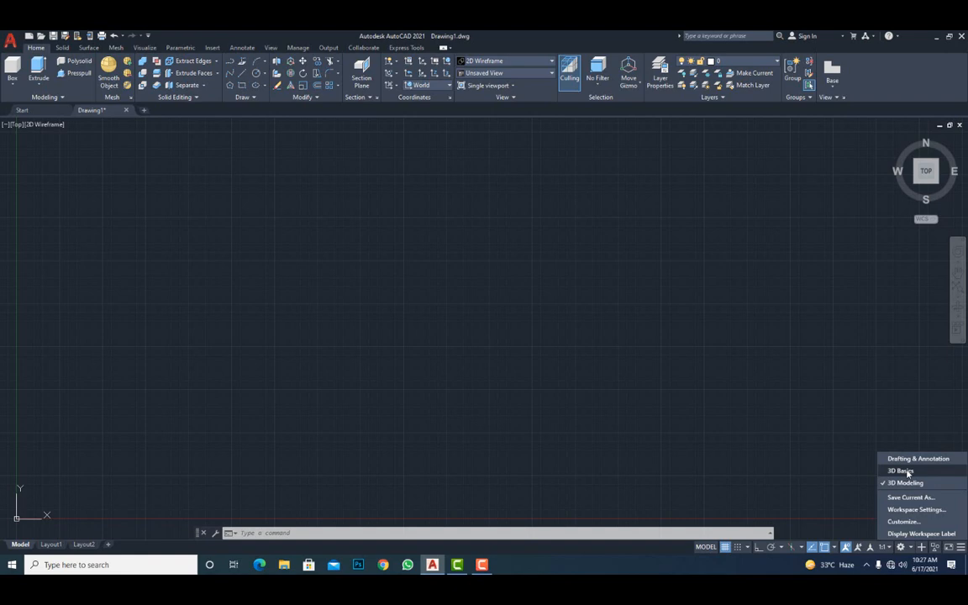
click(41, 128)
click(40, 127)
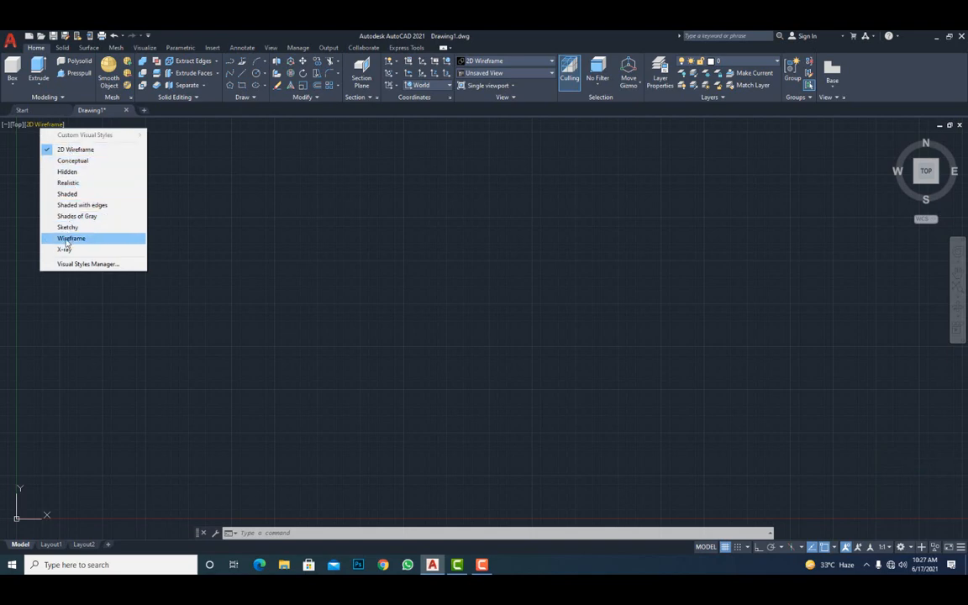
click(17, 124)
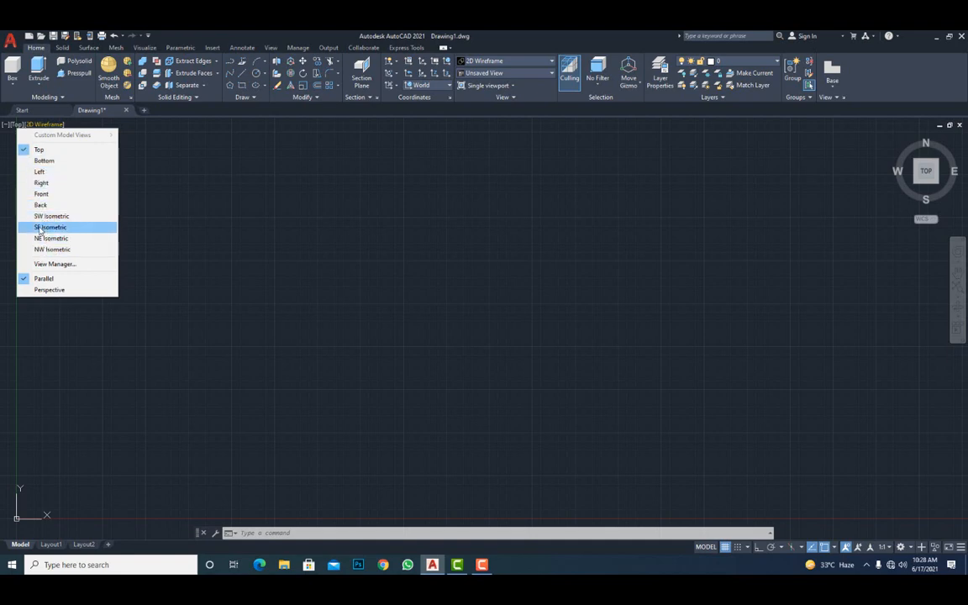
click(6, 126)
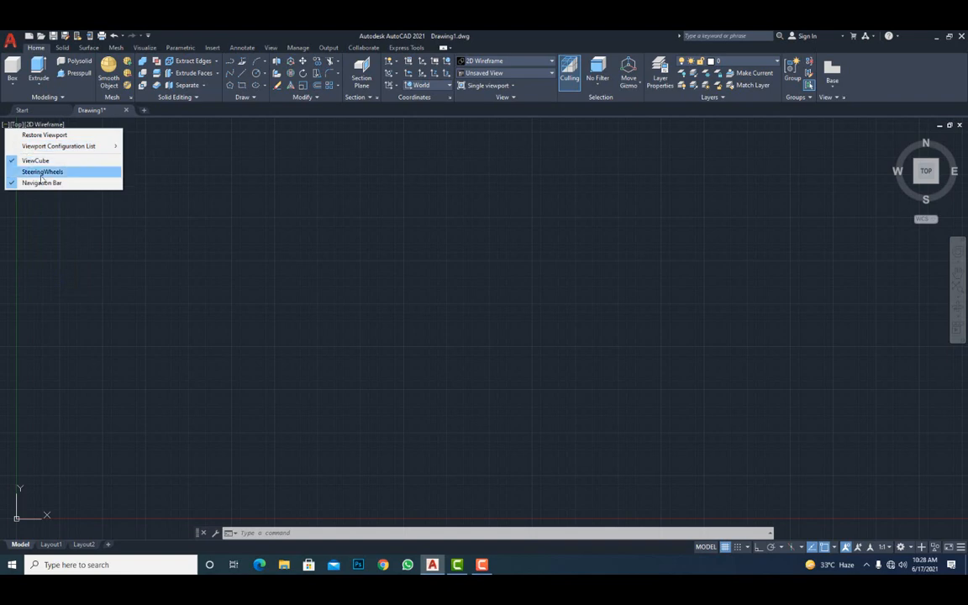
click(206, 192)
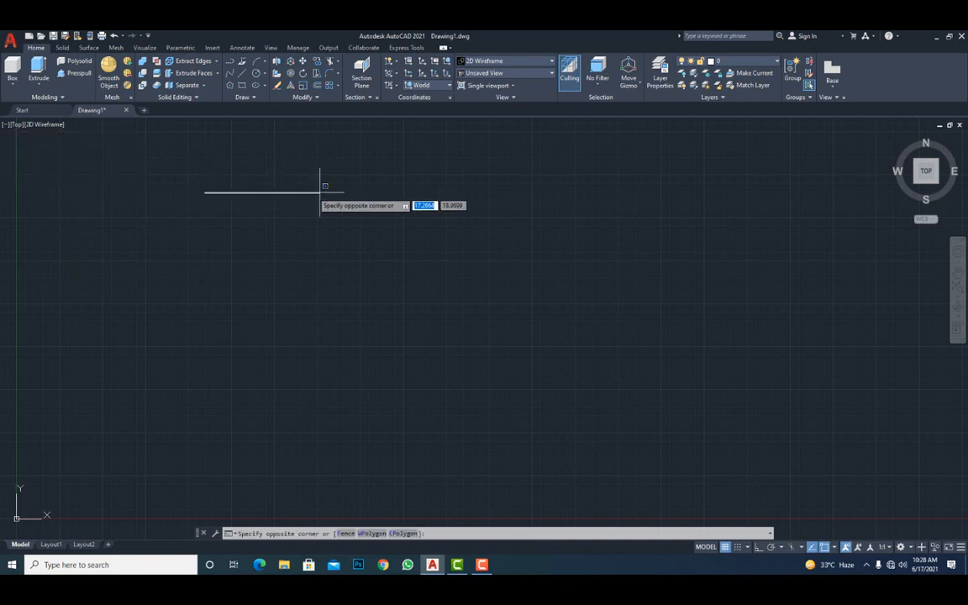
click(322, 193)
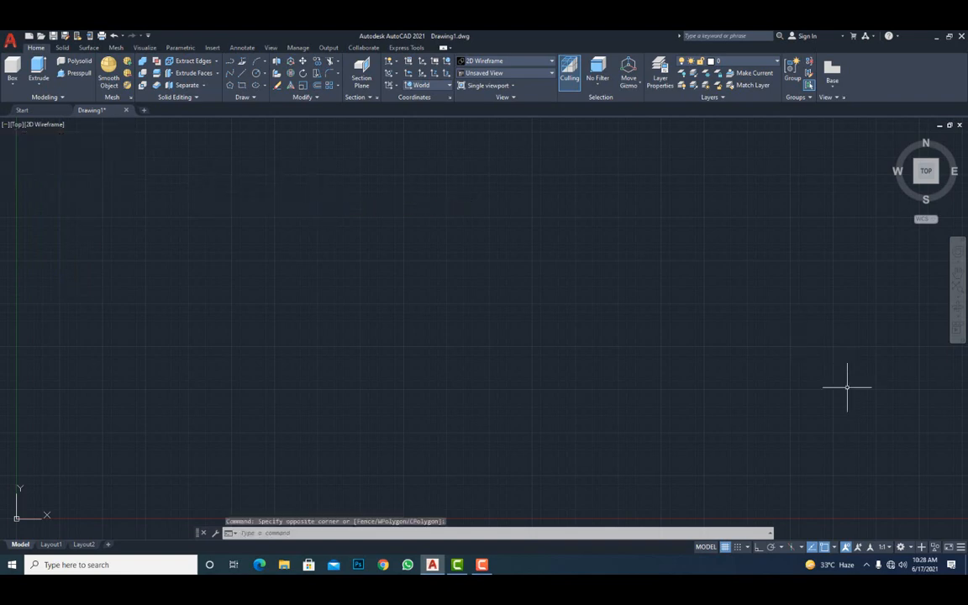
middle_drag(391, 383, 404, 355)
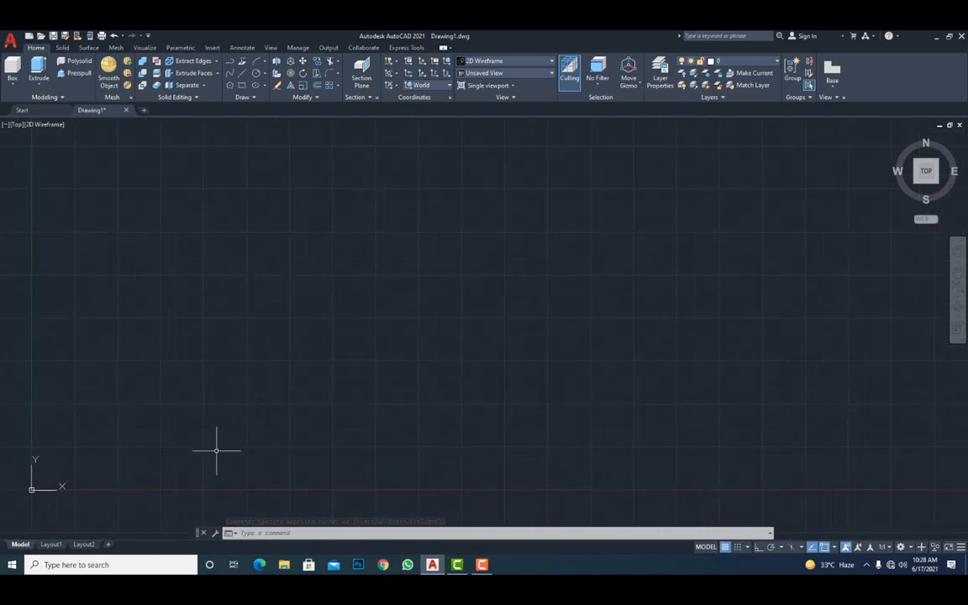
middle_drag(506, 475, 508, 485)
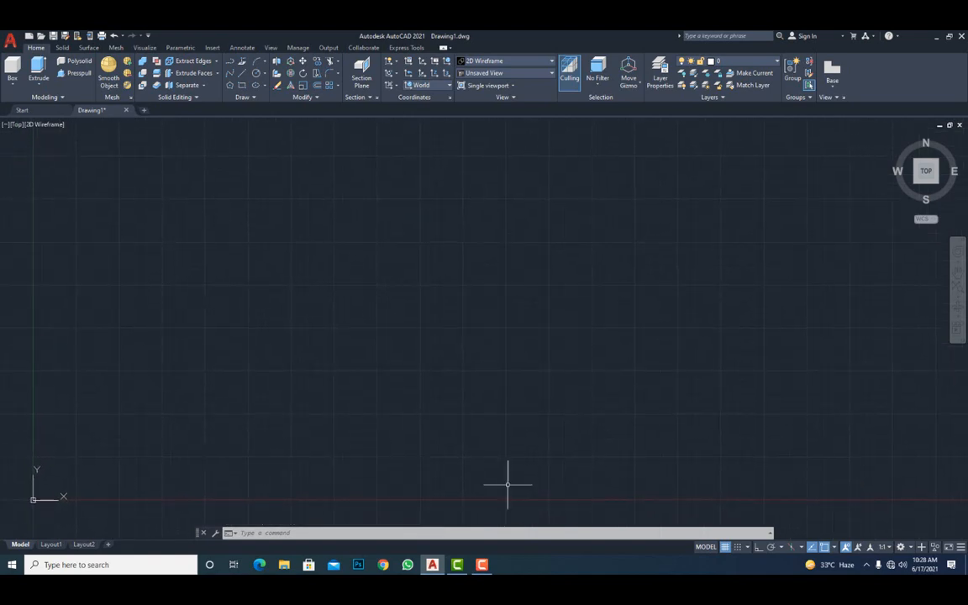
click(900, 548)
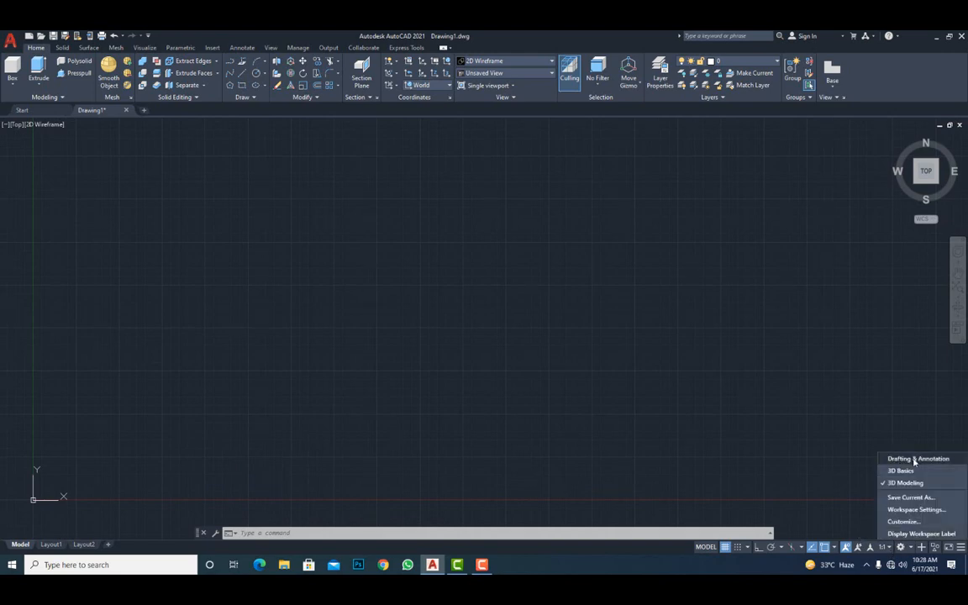
click(330, 329)
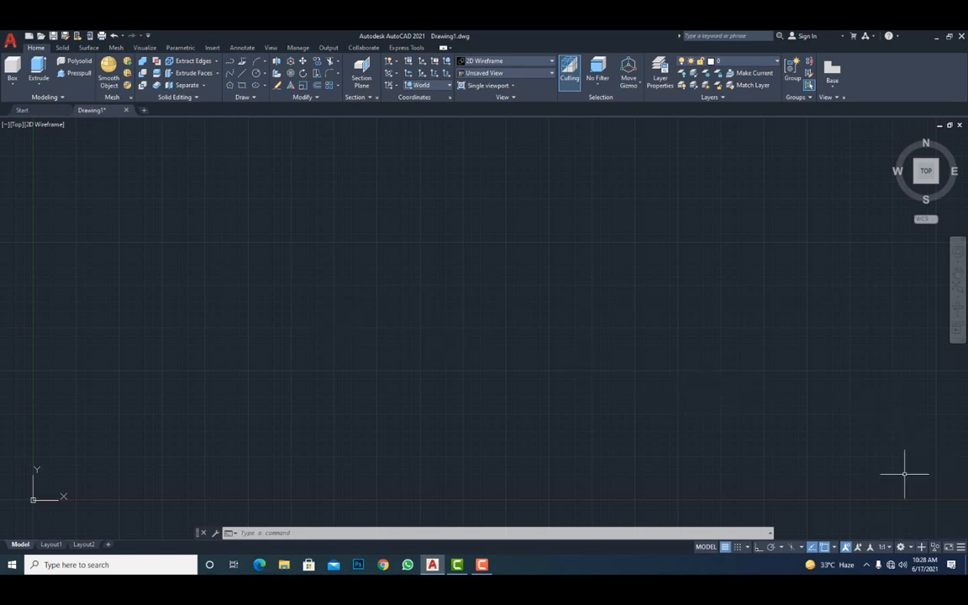
Switch the workspace to 3D Basics and return it to 3D Modeling.
click(905, 550)
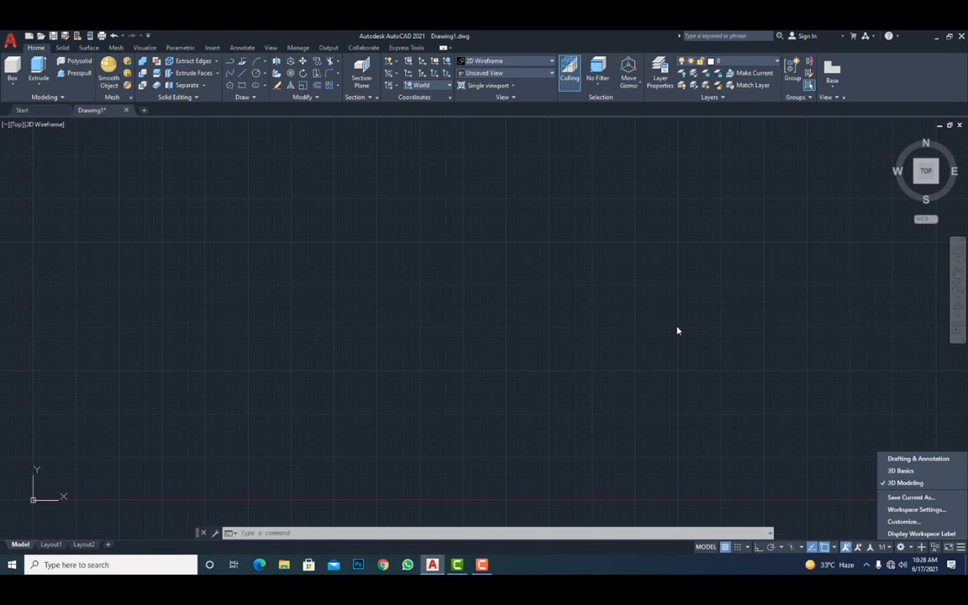
click(903, 471)
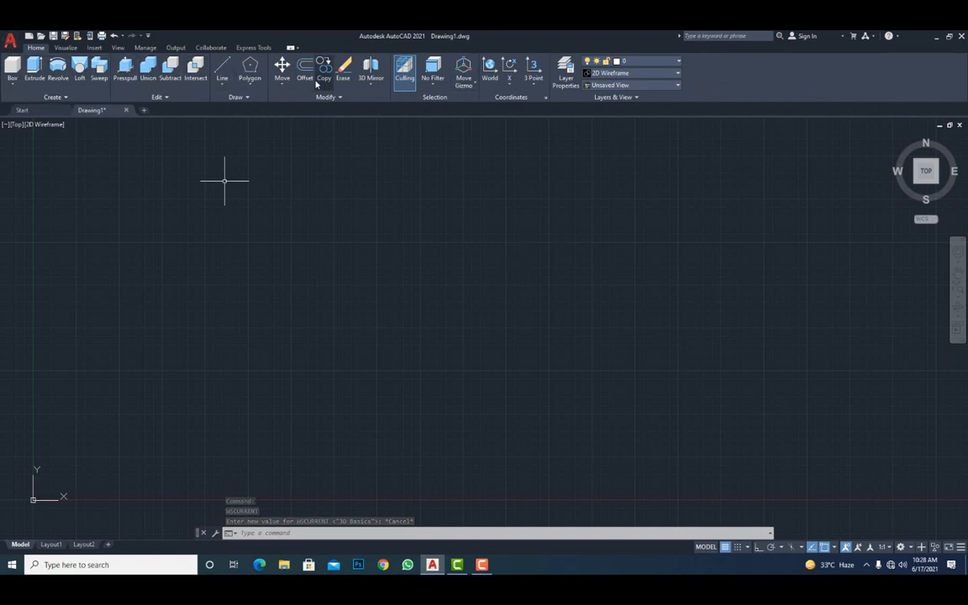
click(902, 547)
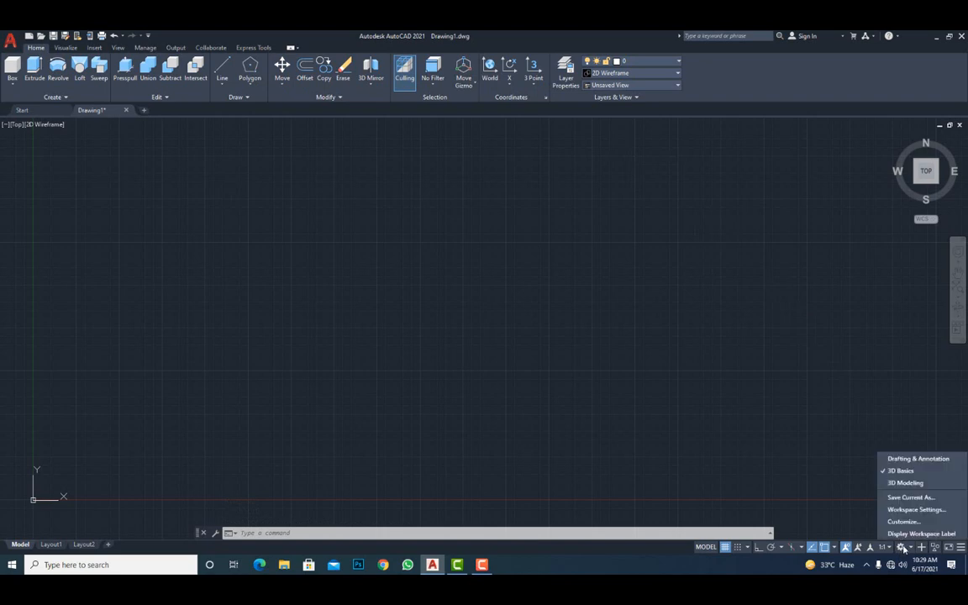
click(904, 484)
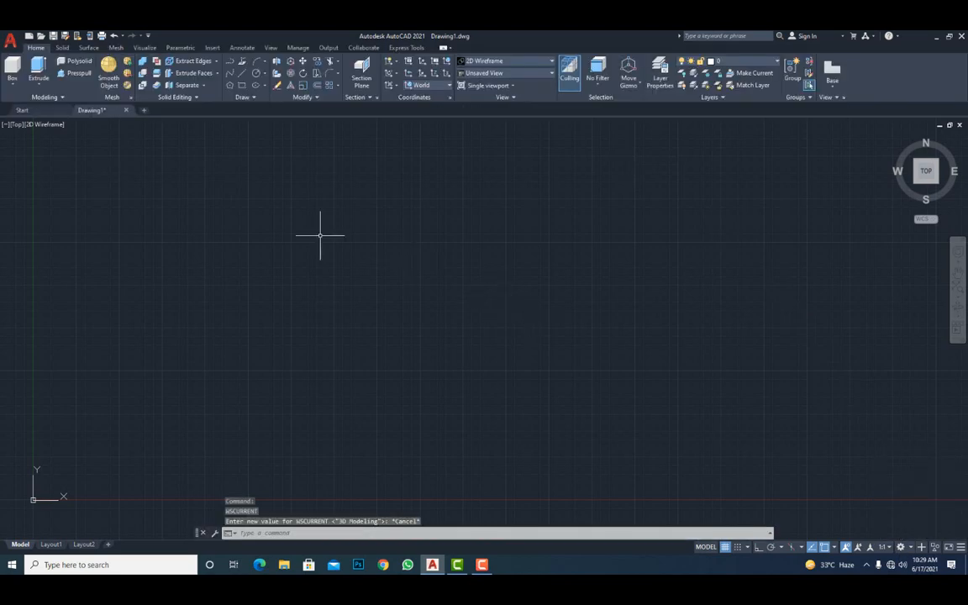
click(47, 98)
click(88, 174)
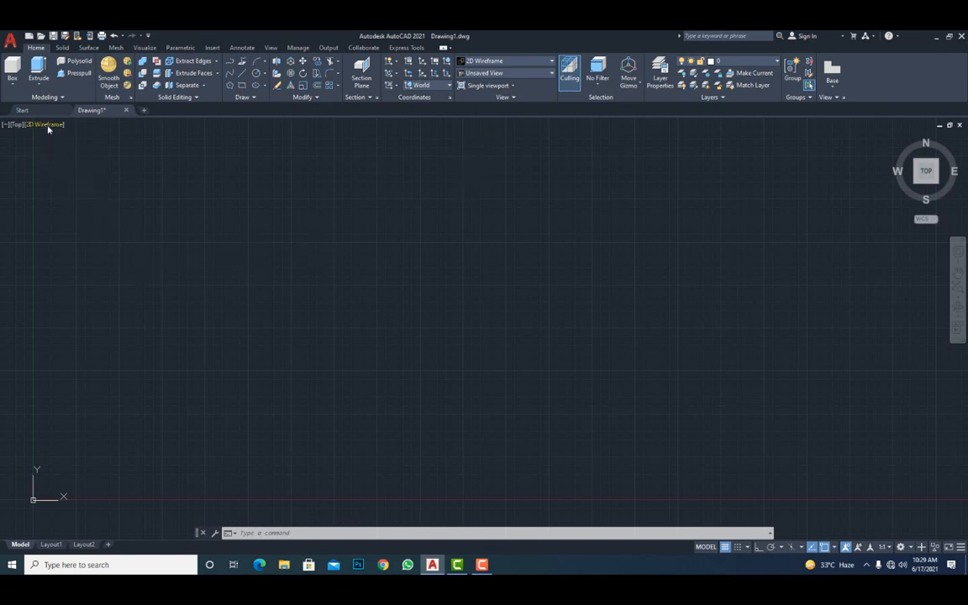
mouse_move(134, 458)
middle_down()
mouse_move(195, 458)
mouse_move(155, 437)
mouse_move(149, 450)
middle_up()
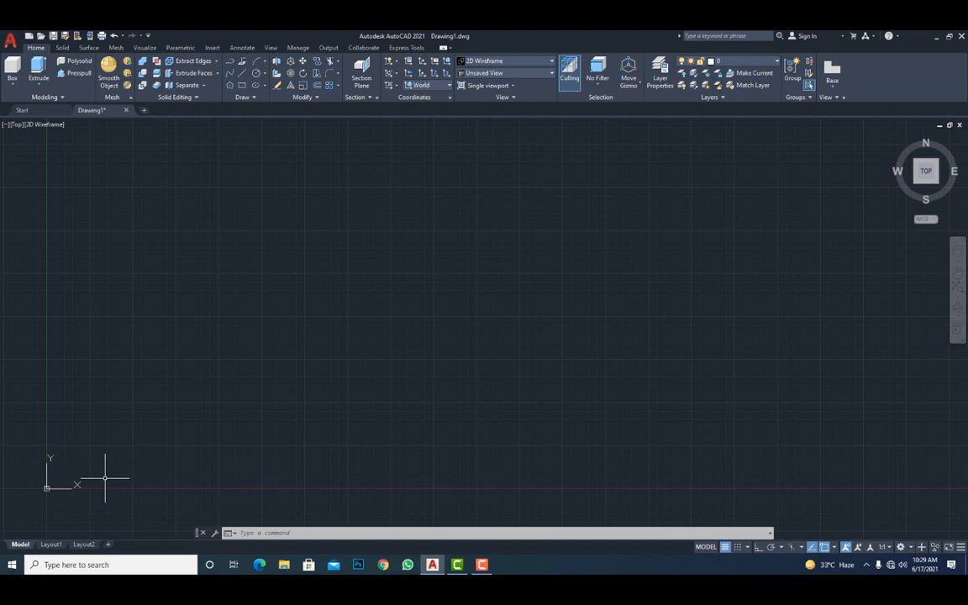
click(46, 126)
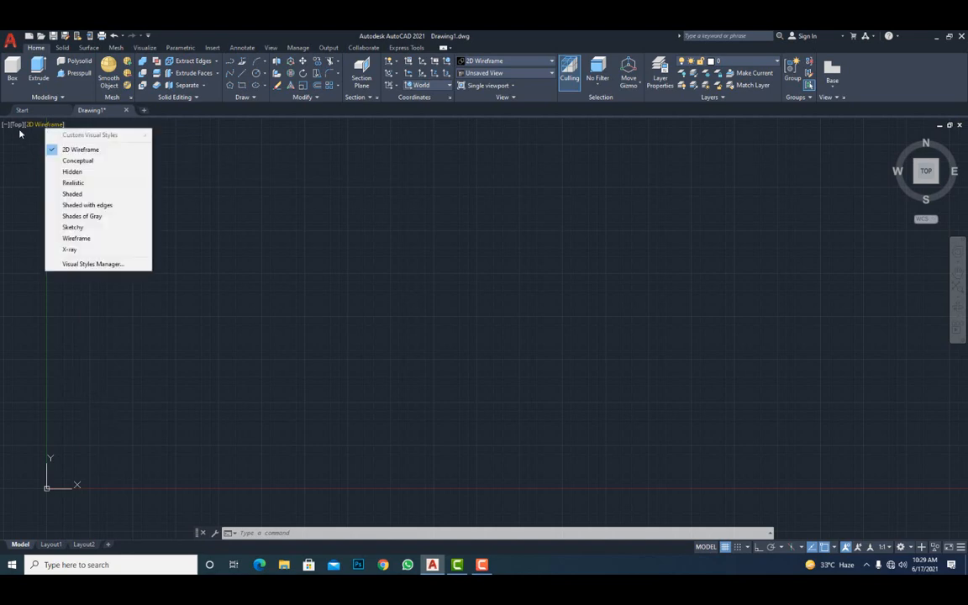
Change the model view from Top to SE Isometric, with the origin near the lower corner of the drawing area.
click(19, 127)
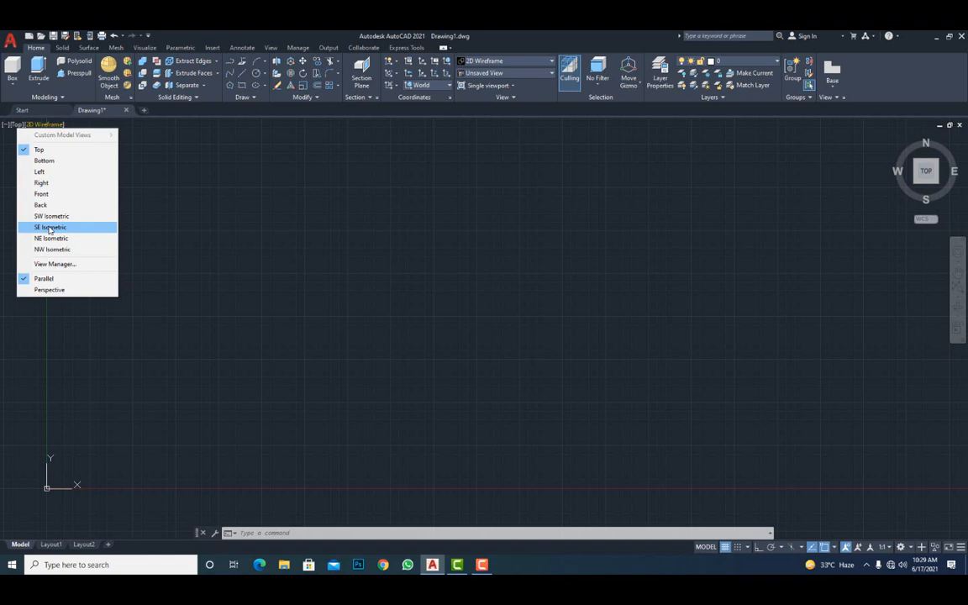
click(49, 228)
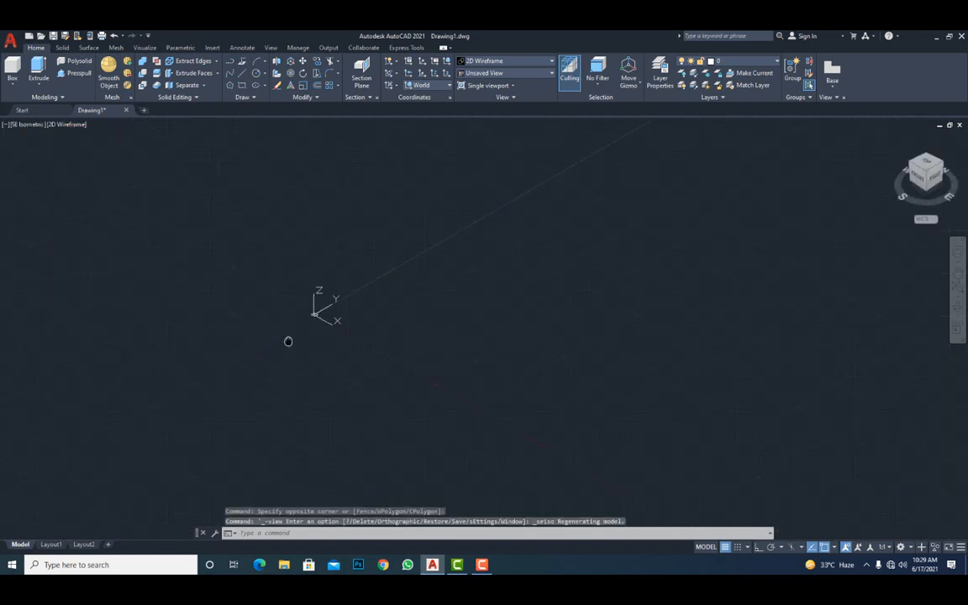
middle_drag(289, 342, 54, 515)
middle_drag(188, 440, 176, 413)
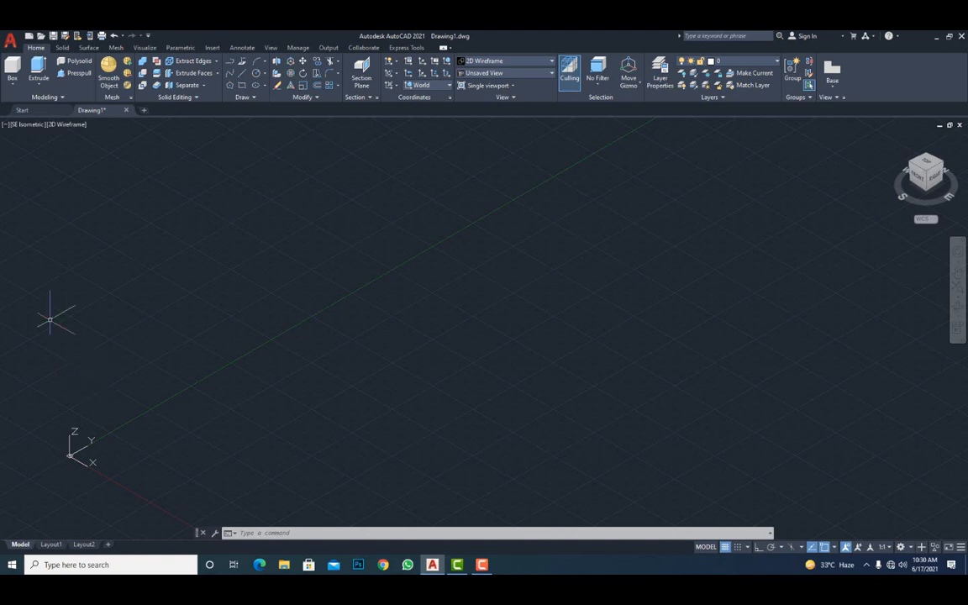
Create a solid cone on the ground plane beside the Y axis, with a base radius of about 2.1.
click(12, 84)
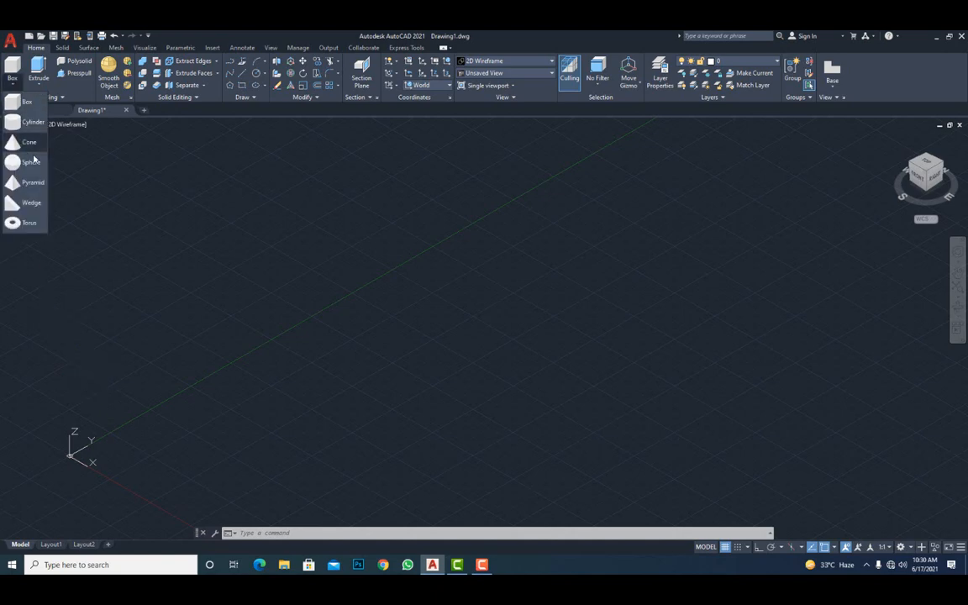
click(31, 143)
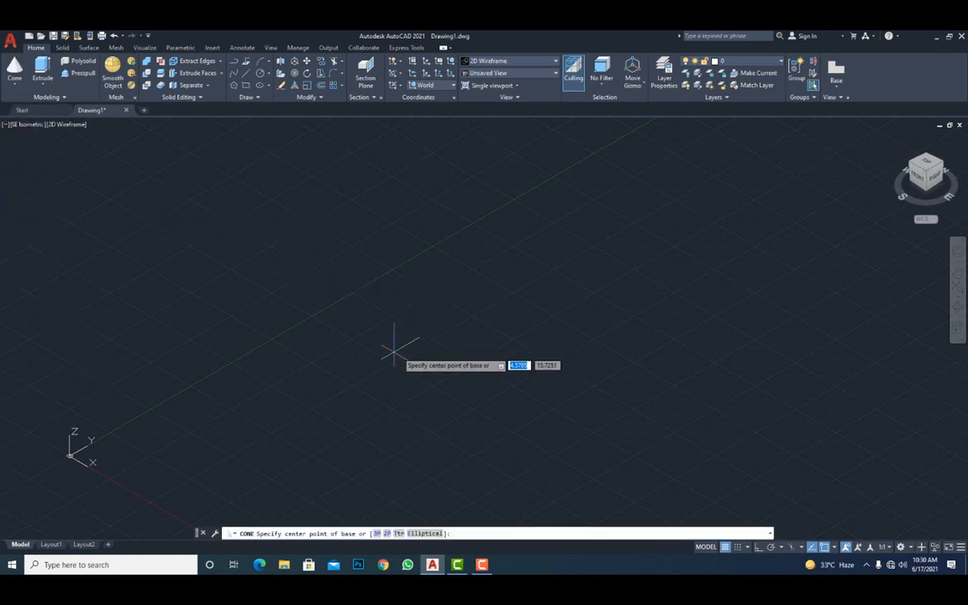
click(259, 392)
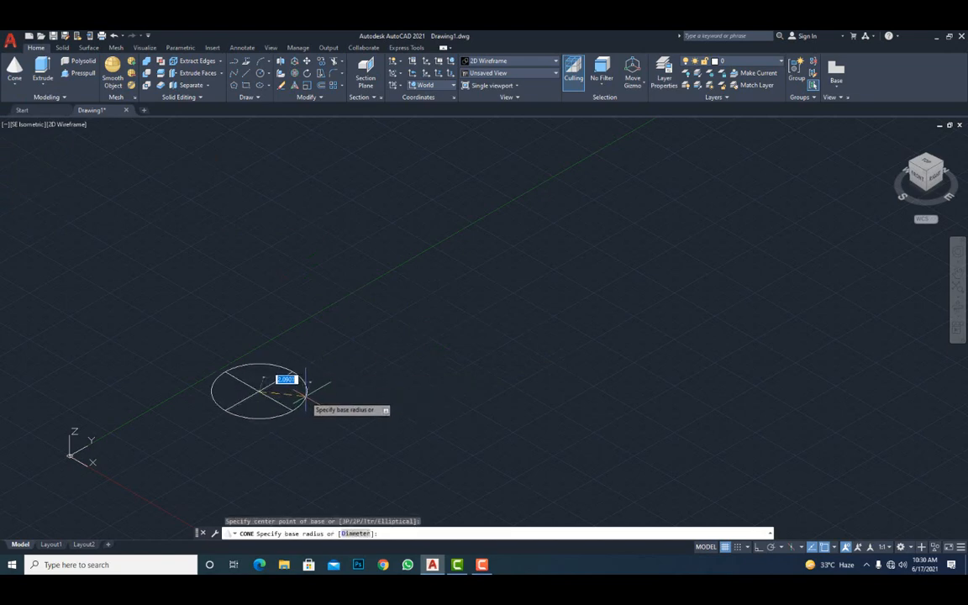
click(305, 388)
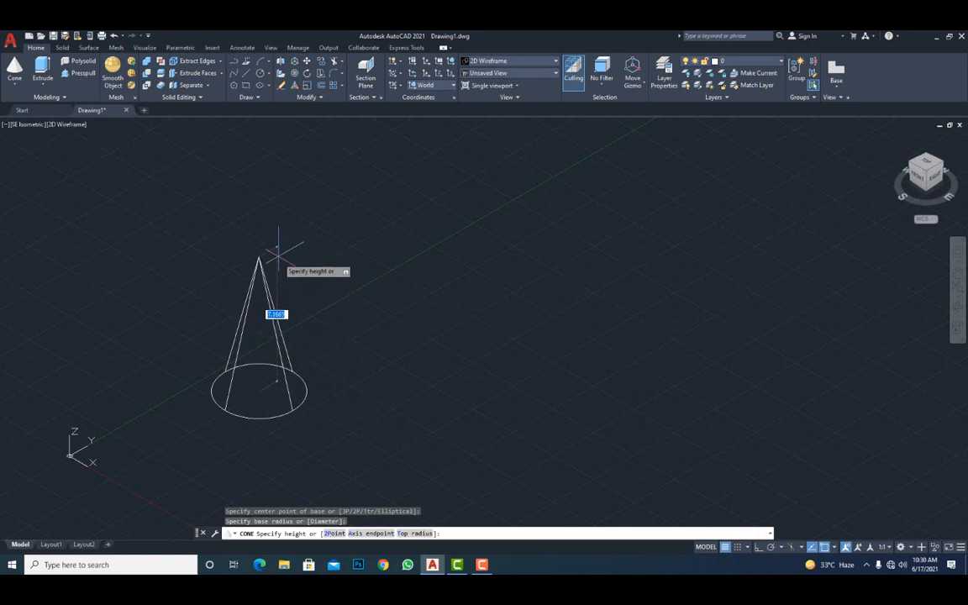
click(277, 211)
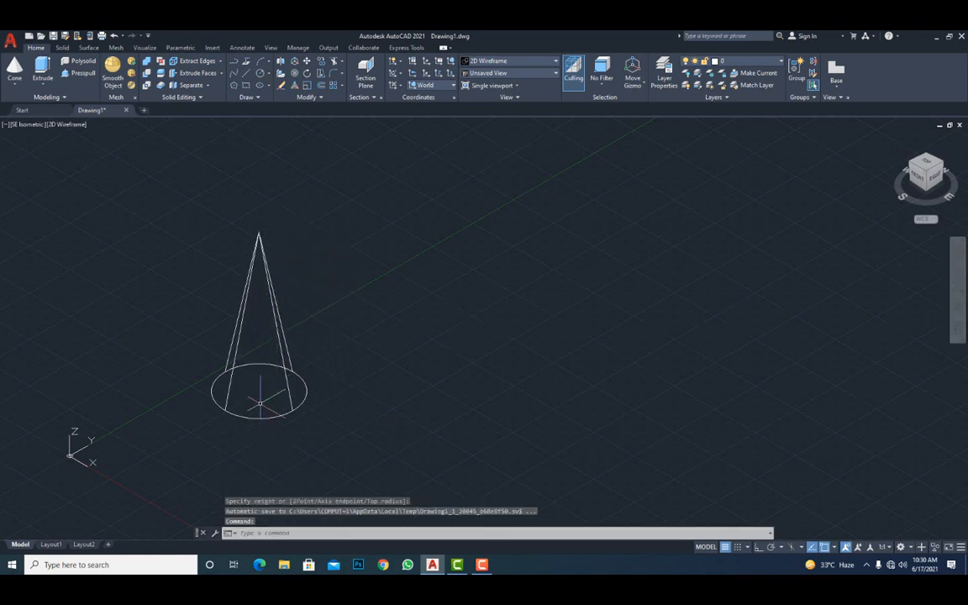
Show the cone in the Conceptual visual style and orbit around it.
shift+middle_drag(260, 379, 261, 401)
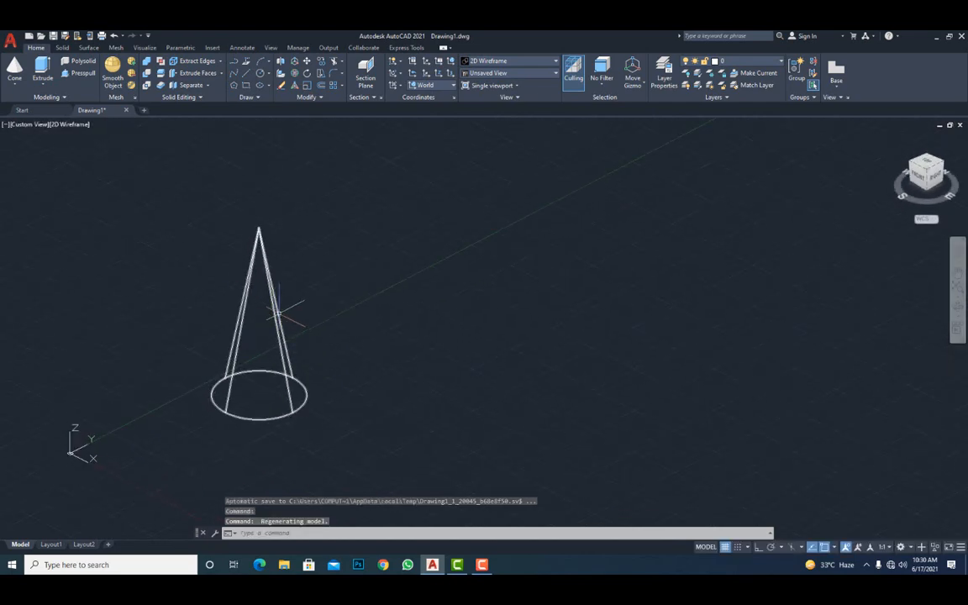
click(69, 124)
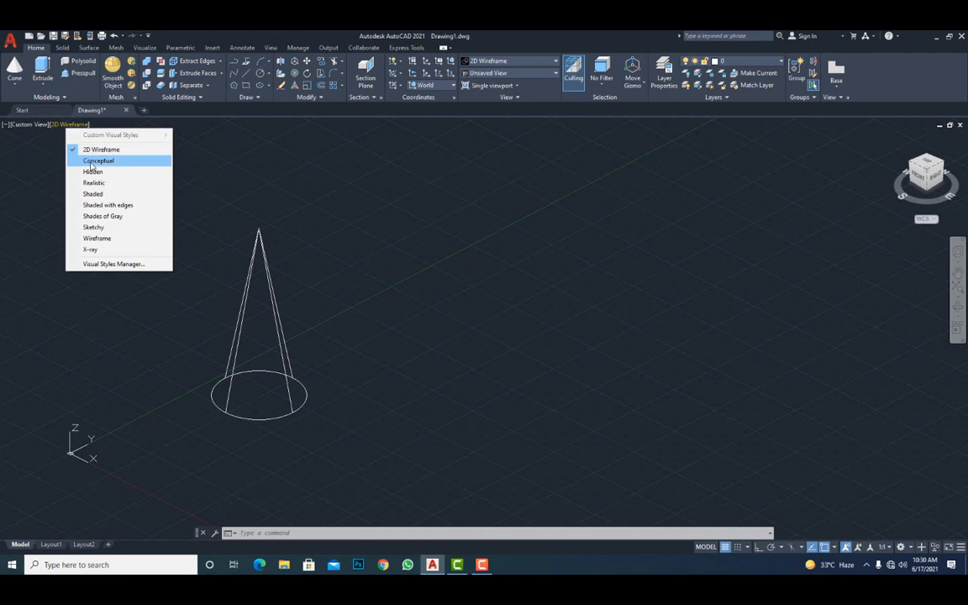
click(91, 162)
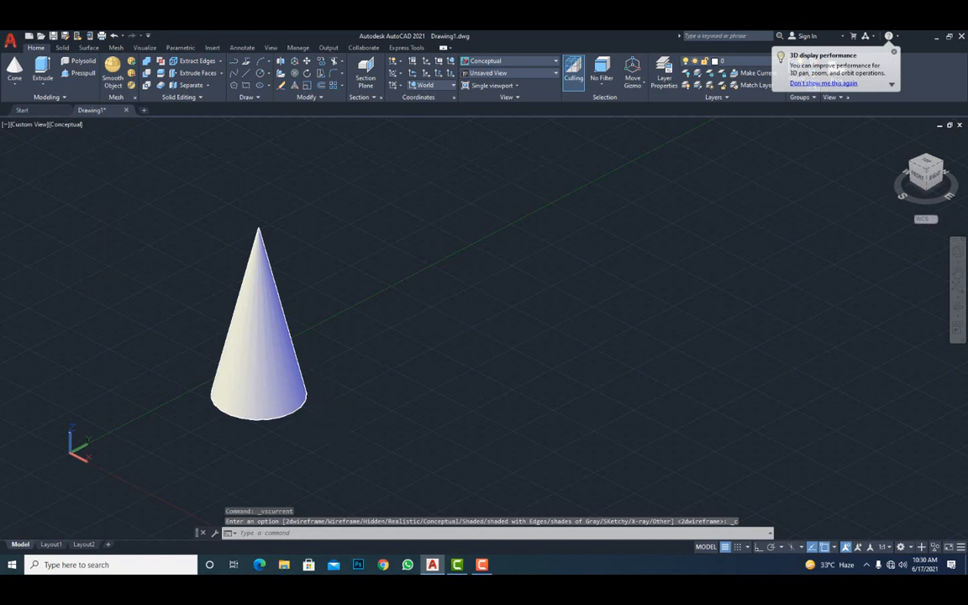
shift+middle_drag(319, 418, 292, 417)
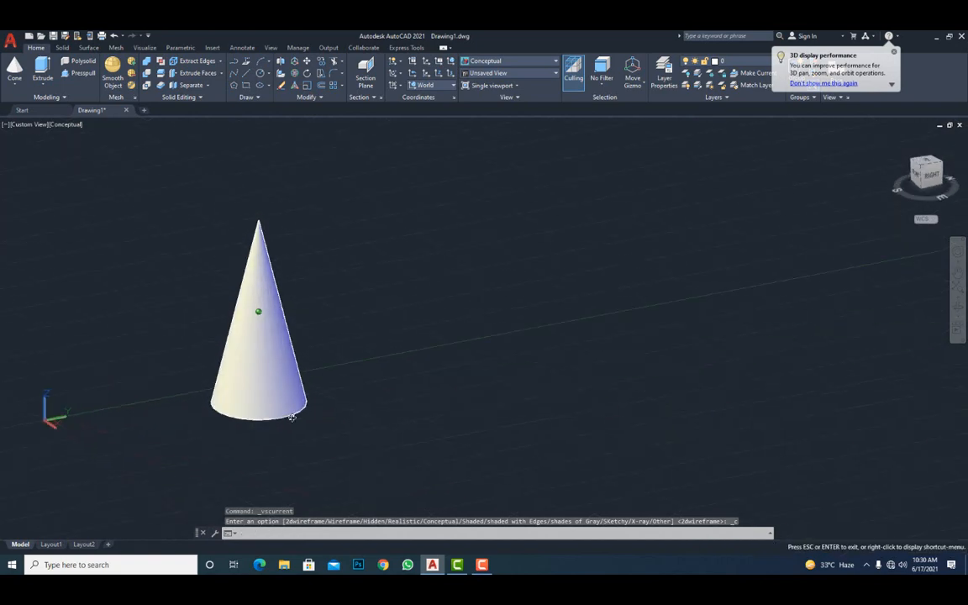
Change the visual style to Realistic and inspect the cone from another angle.
click(57, 123)
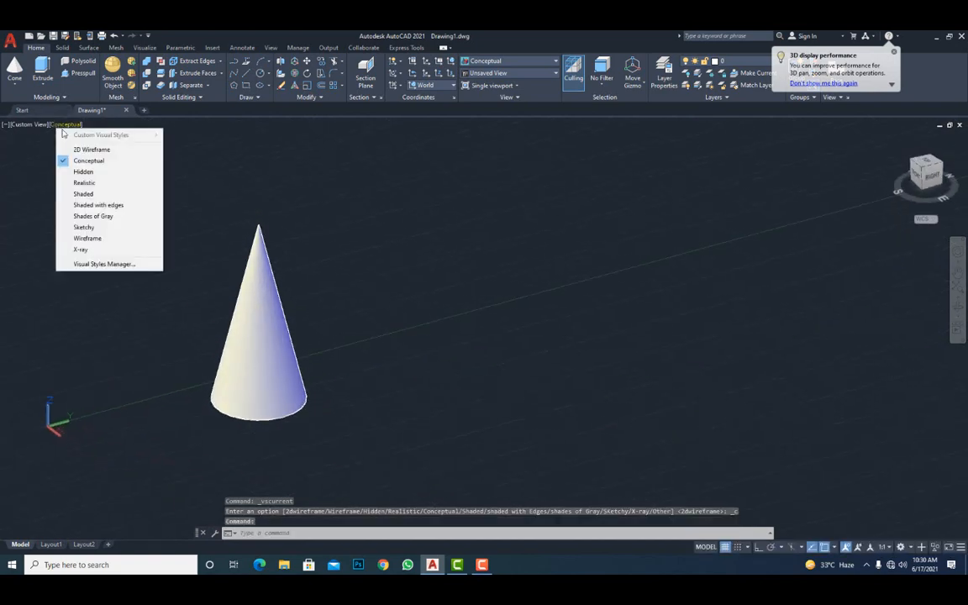
click(101, 182)
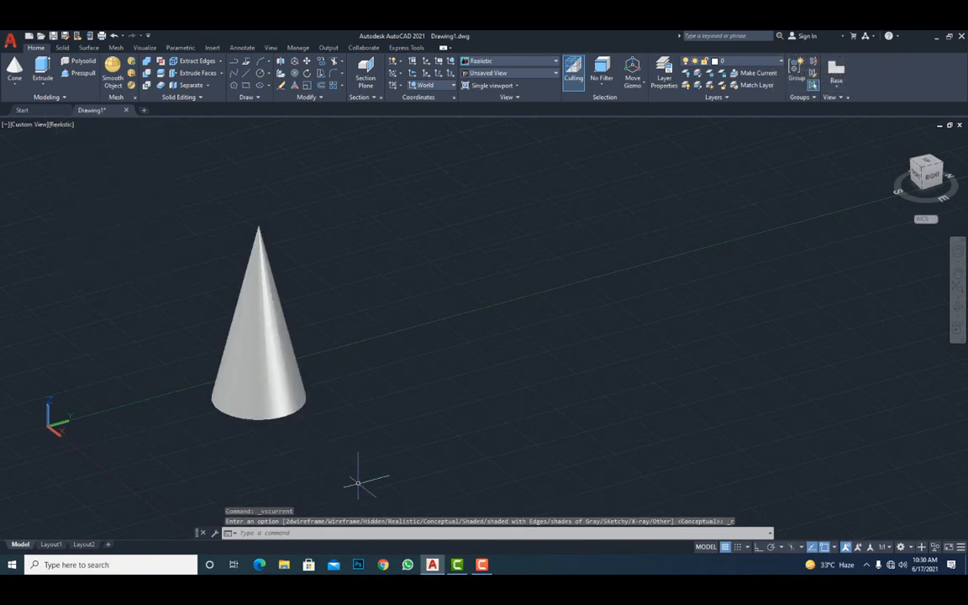
shift+middle_drag(259, 311, 284, 432)
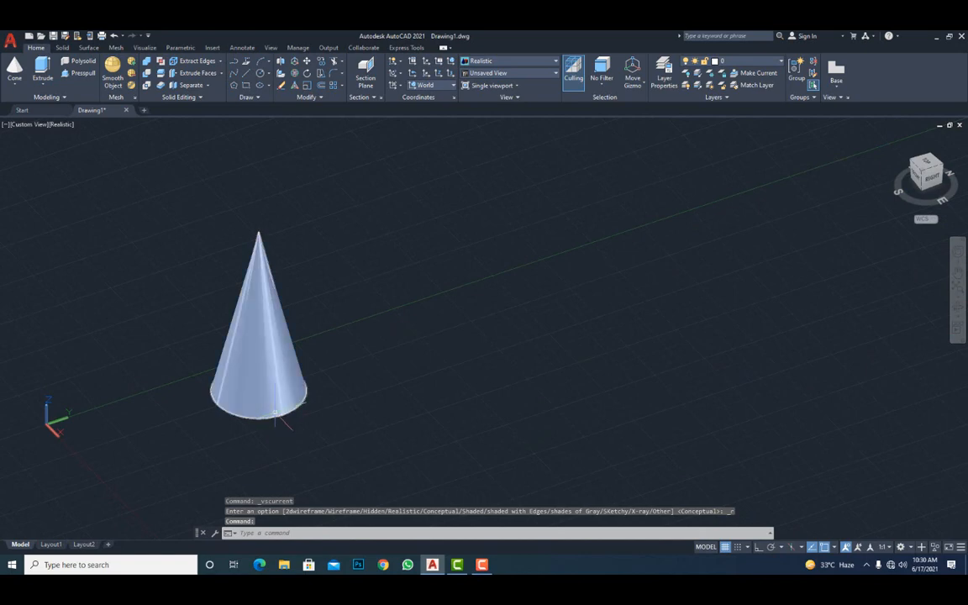
Apply the Sketchy visual style to the viewport and orbit around the cone.
click(58, 124)
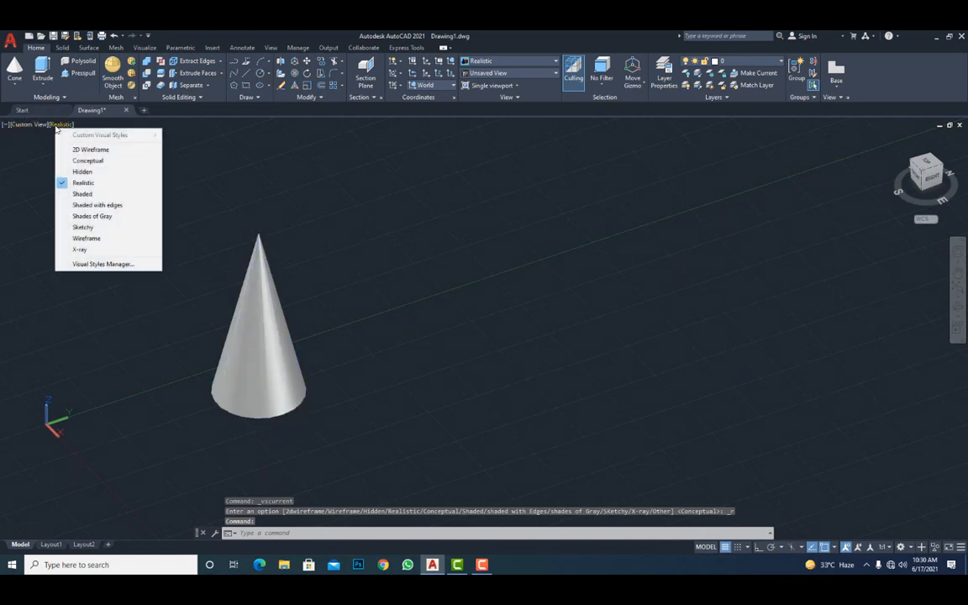
click(89, 228)
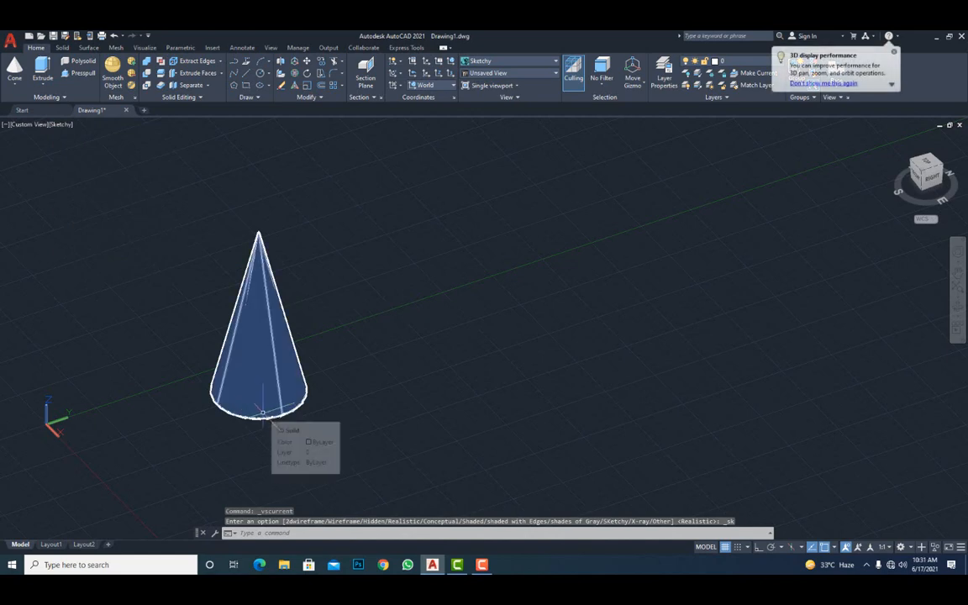
mouse_move(263, 412)
shift+middle_down()
mouse_move(305, 363)
mouse_move(271, 377)
mouse_move(259, 311)
shift+middle_up()
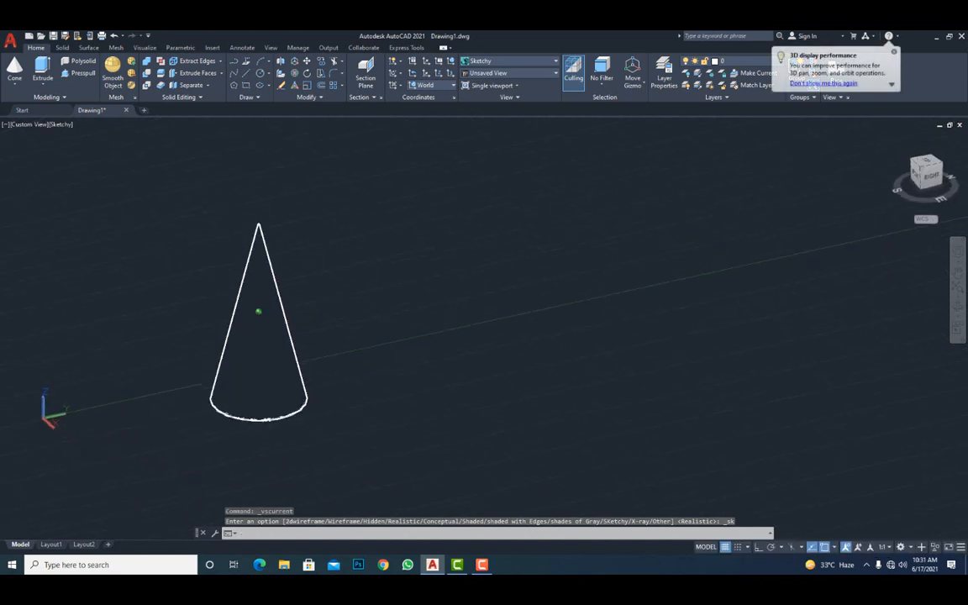
Set the viewport's visual style back to Conceptual.
click(54, 126)
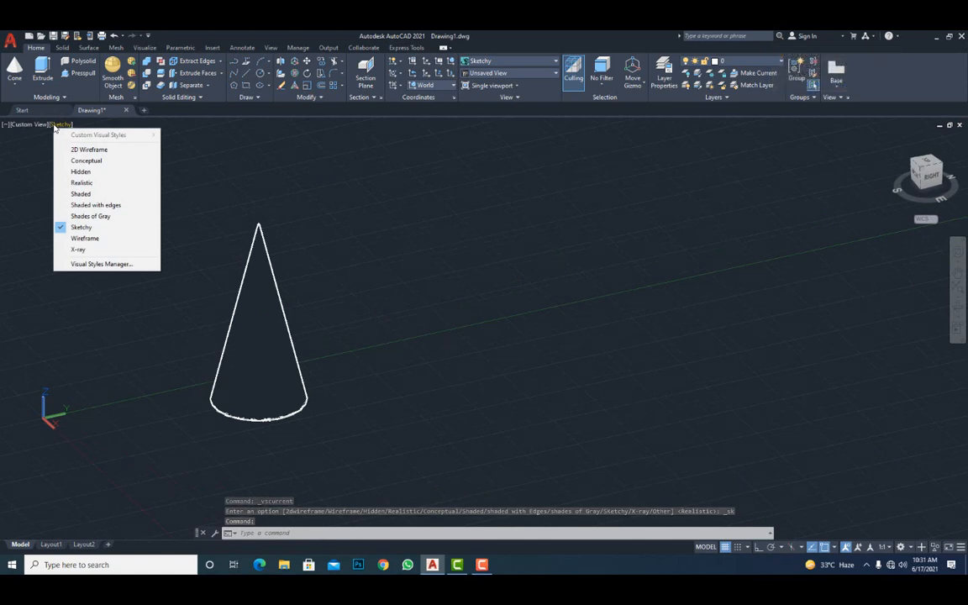
click(99, 163)
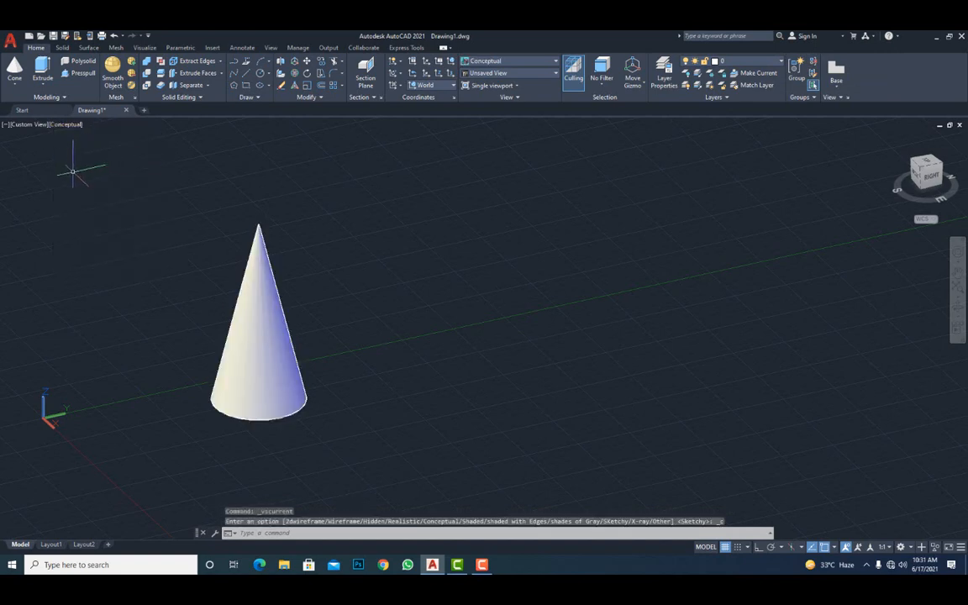
Split the drawing area into two horizontal viewports.
click(7, 125)
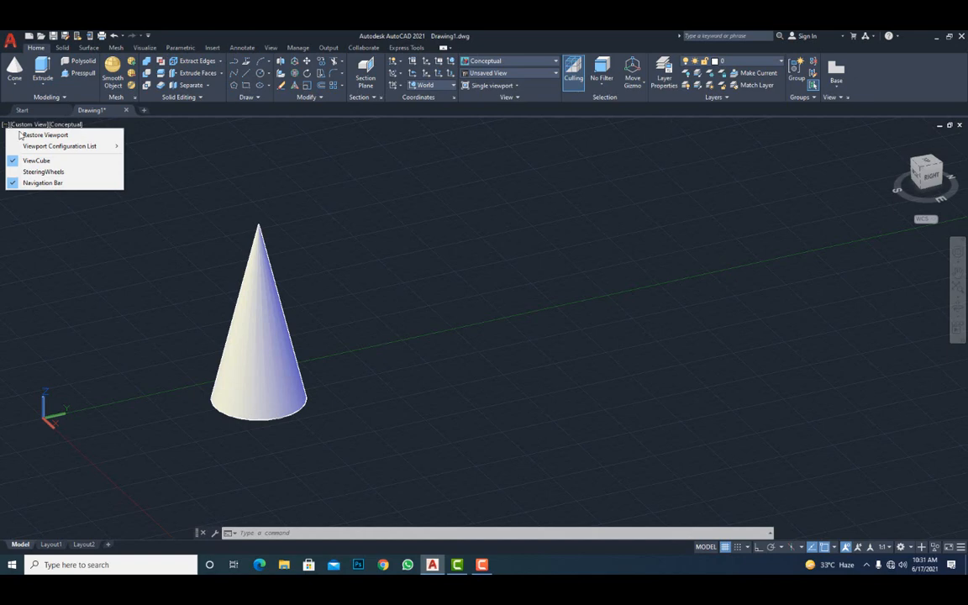
mouse_move(38, 147)
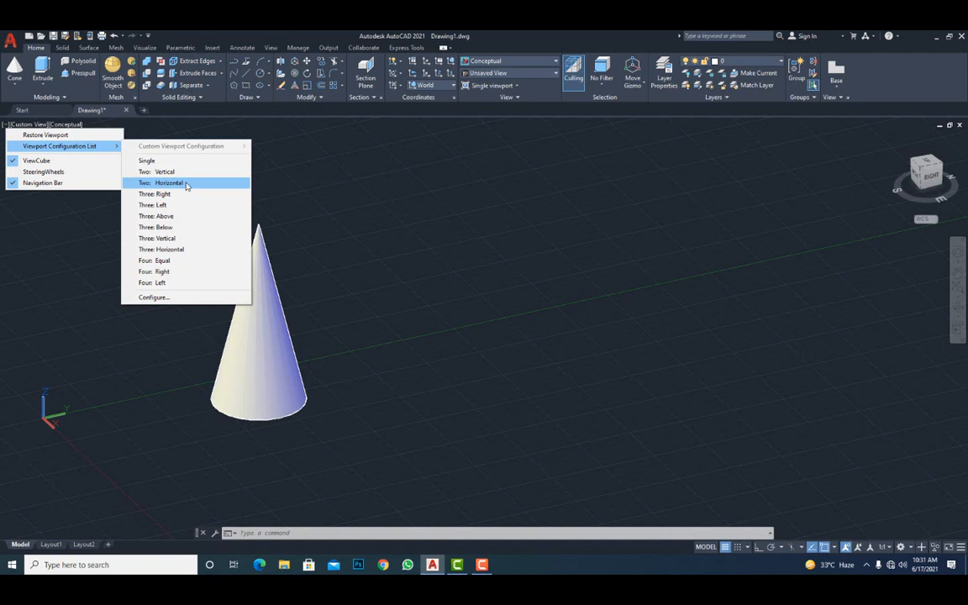
click(168, 183)
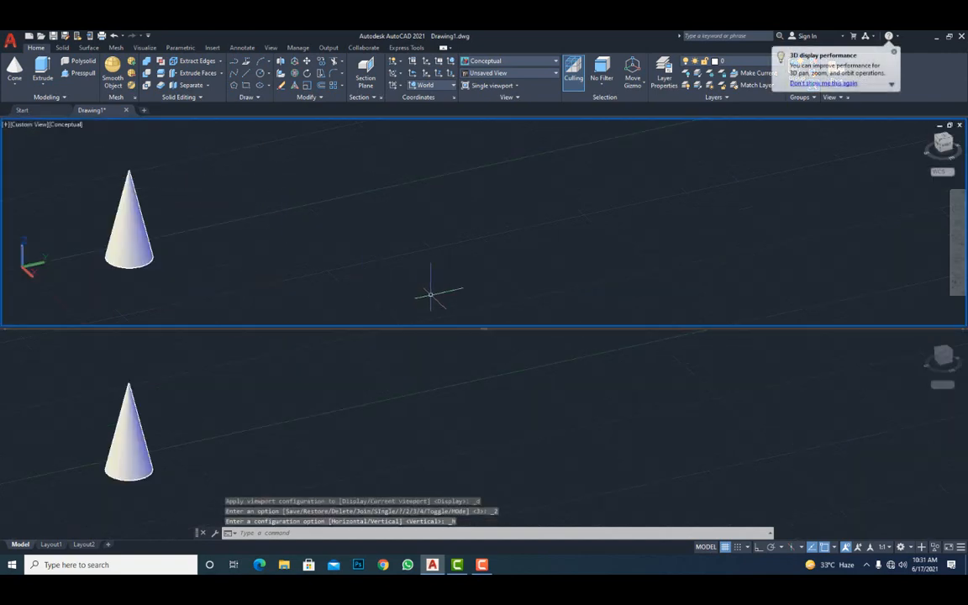
Zoom and pan around the cone in the upper viewport to compare it with the lower viewport.
scroll(353, 265, down, 4)
scroll(353, 265, up, 3)
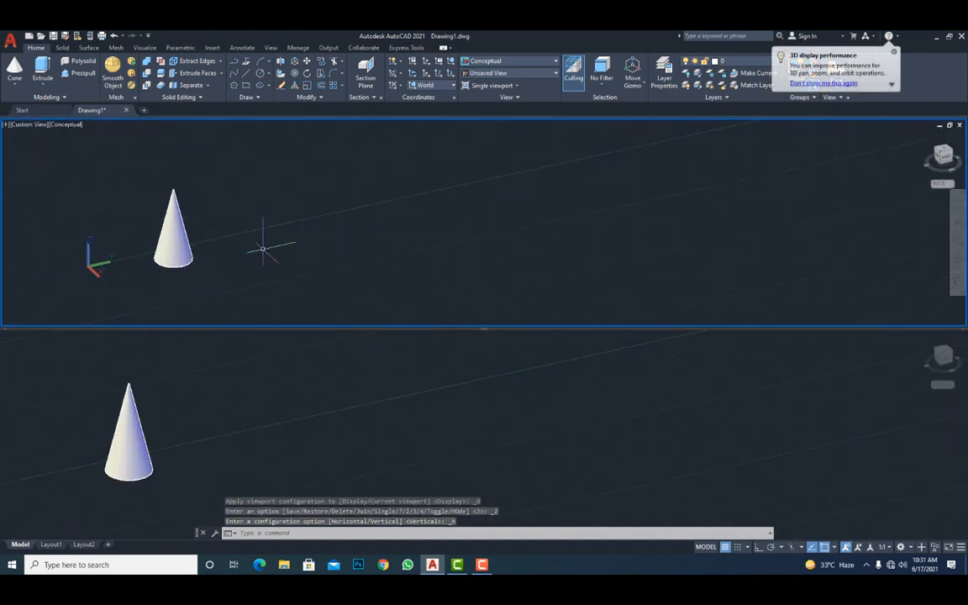
middle_drag(259, 251, 286, 226)
scroll(249, 225, up, 6)
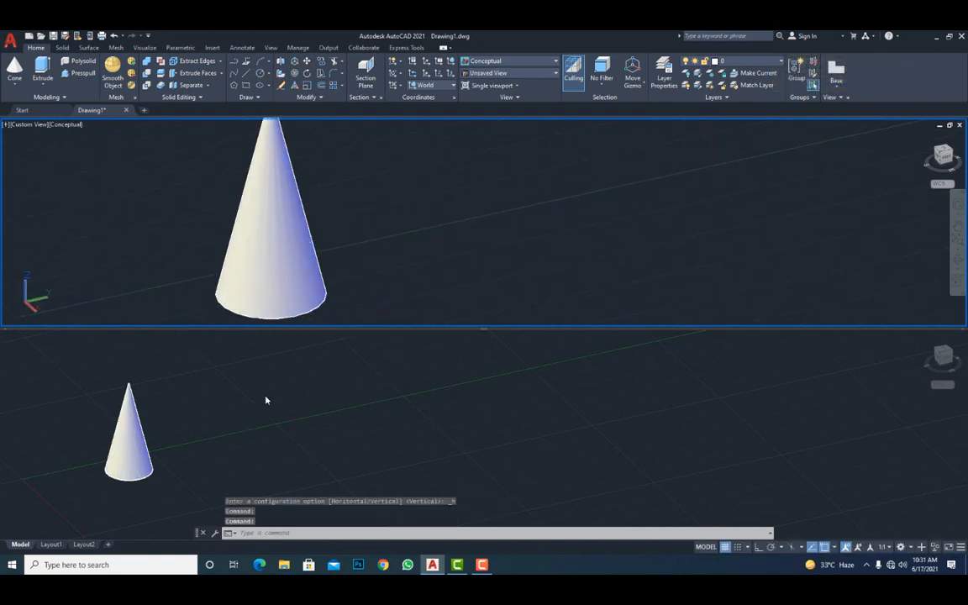
middle_drag(265, 396, 253, 361)
scroll(200, 429, up, 6)
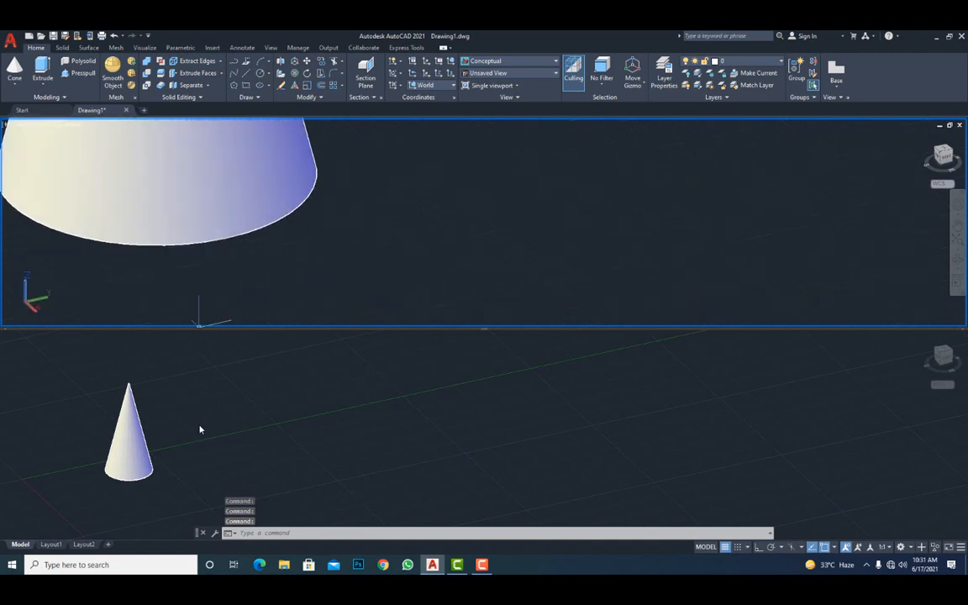
scroll(200, 429, down, 5)
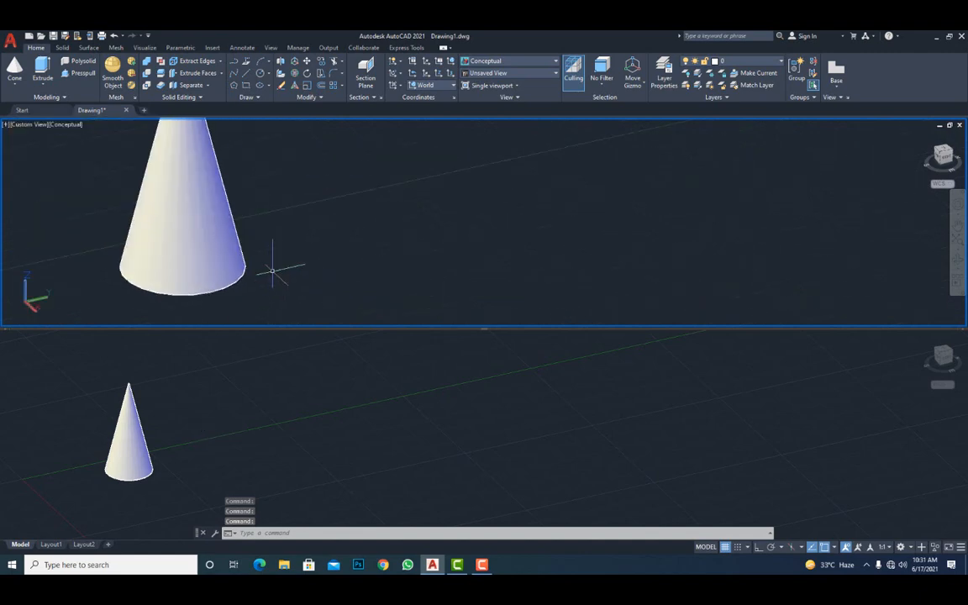
scroll(267, 257, down, 4)
middle_drag(266, 256, 204, 244)
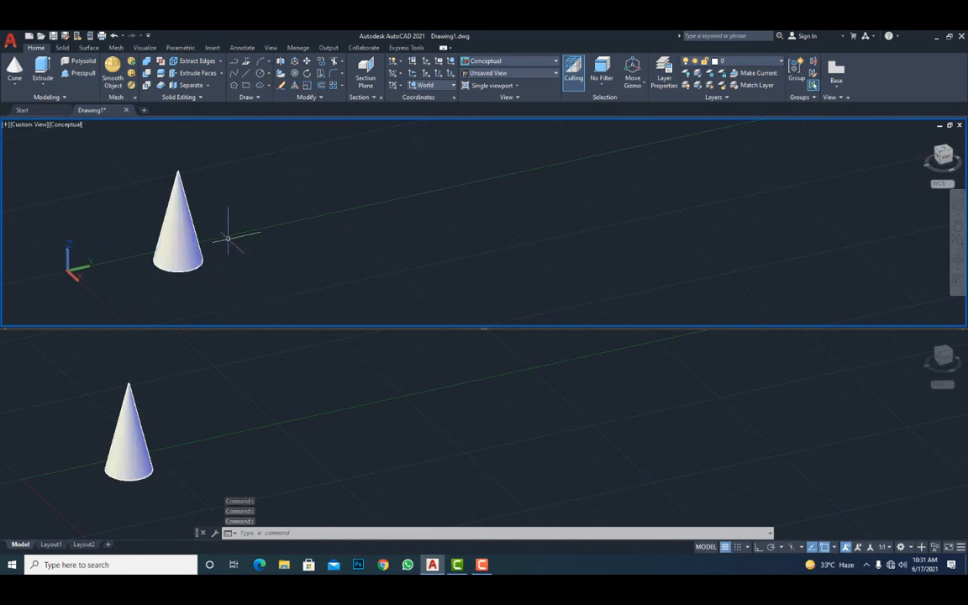
Return the drawing area to a single viewport and bring the cone into view.
click(6, 126)
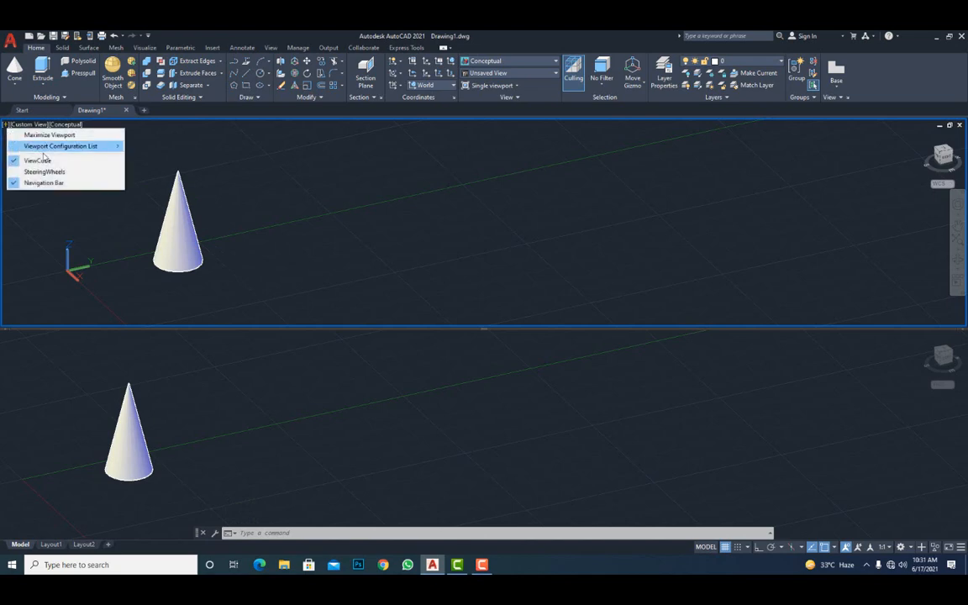
click(160, 160)
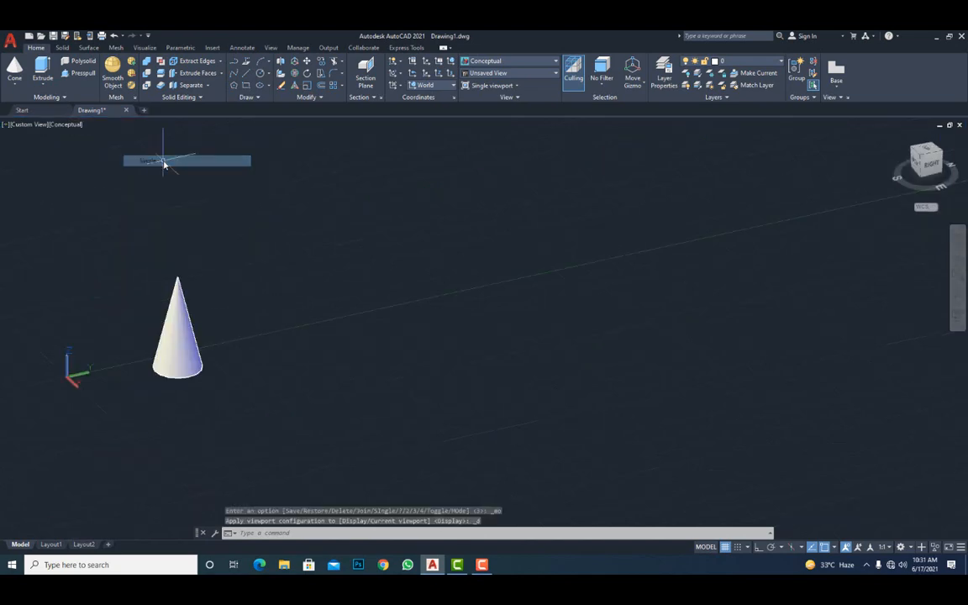
middle_drag(249, 245, 236, 295)
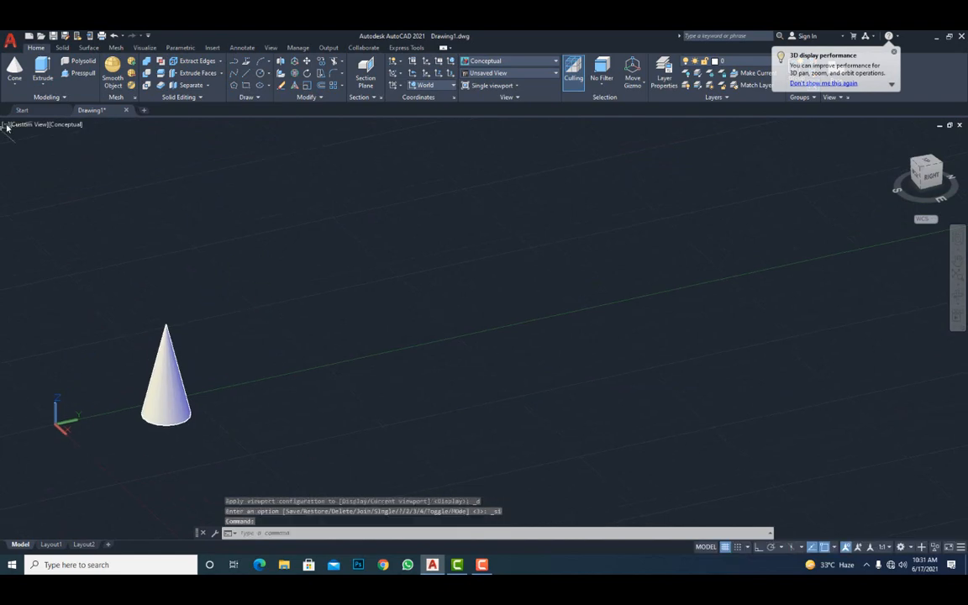
Hide the ViewCube in the viewport and turn it back on.
click(5, 124)
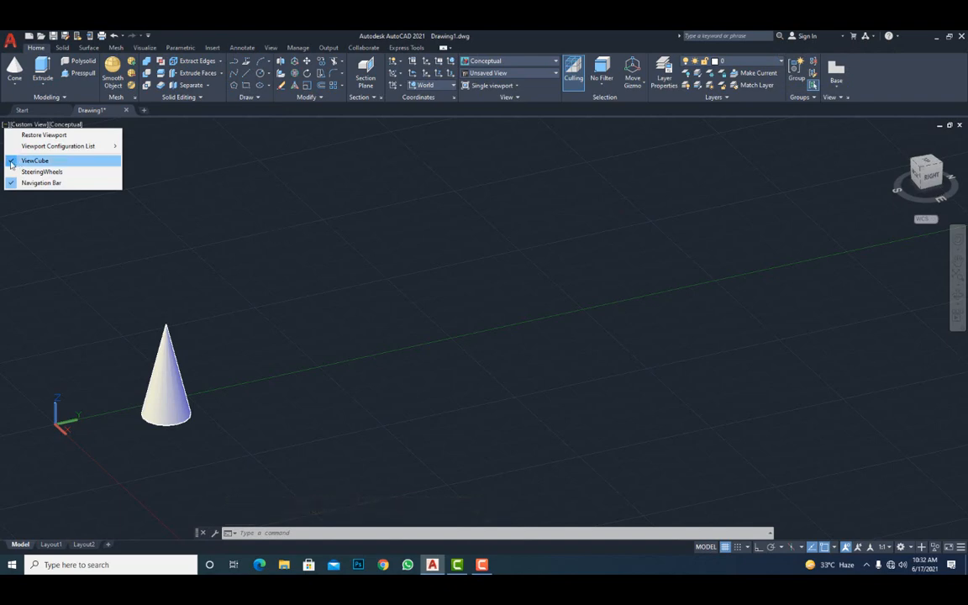
click(34, 160)
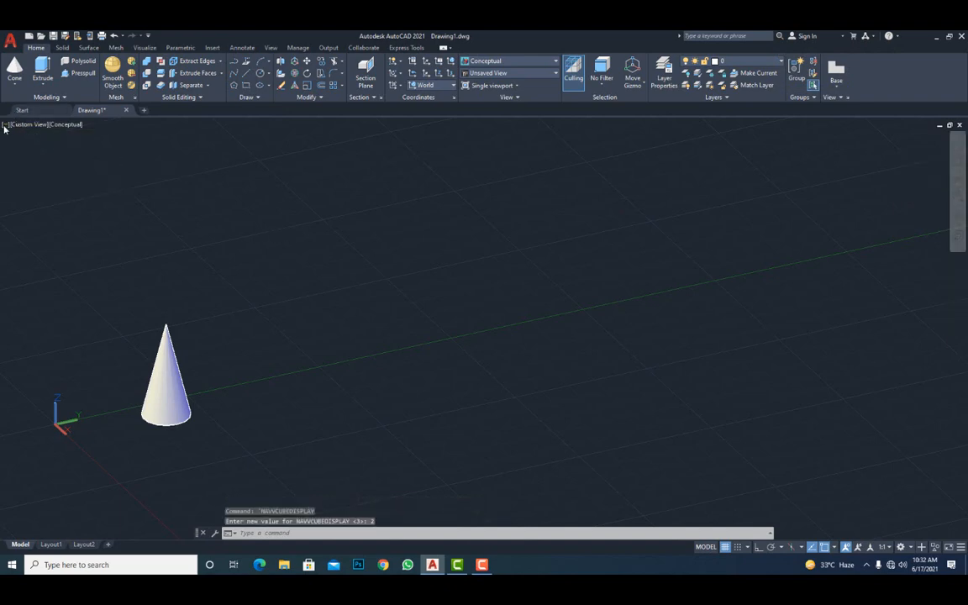
click(5, 125)
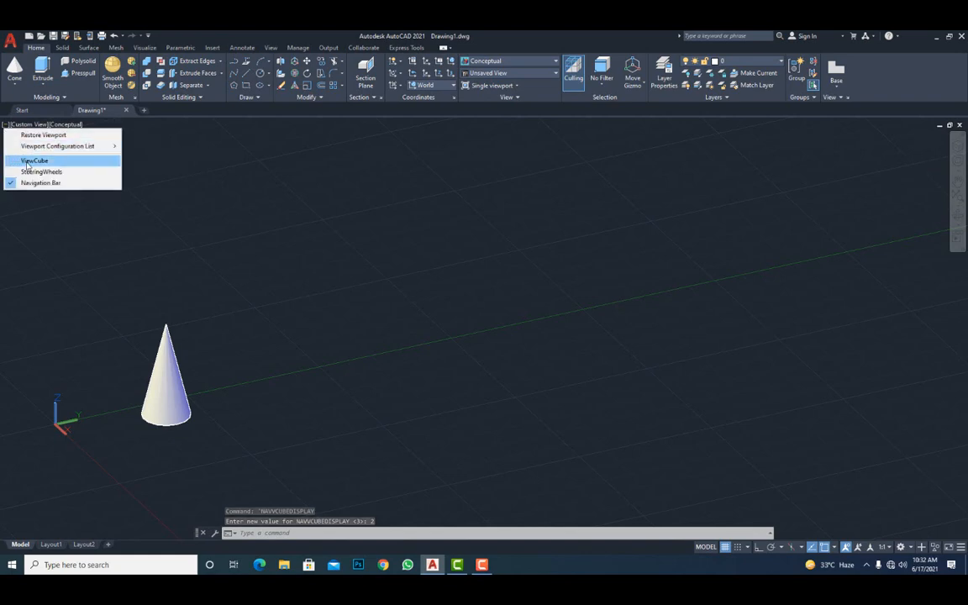
click(28, 162)
Display the SteeringWheels, orbit around the cone with its Orbit function, and close the wheel.
click(5, 125)
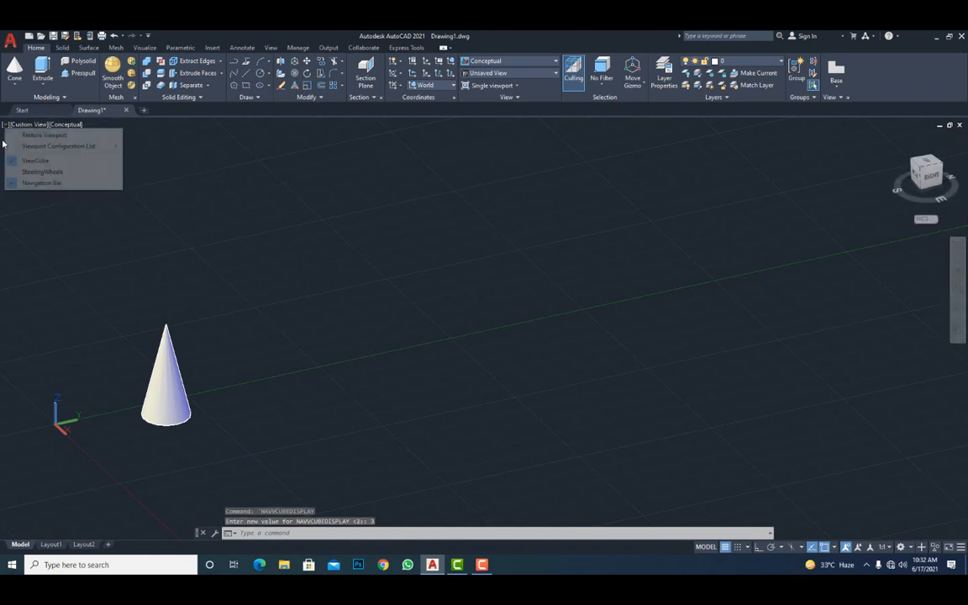
click(42, 171)
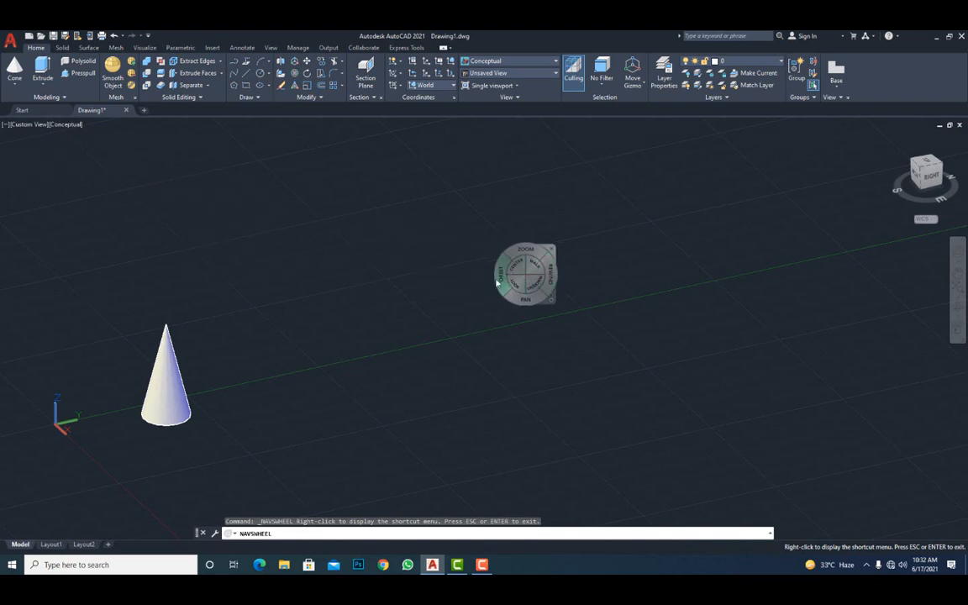
drag(491, 279, 491, 276)
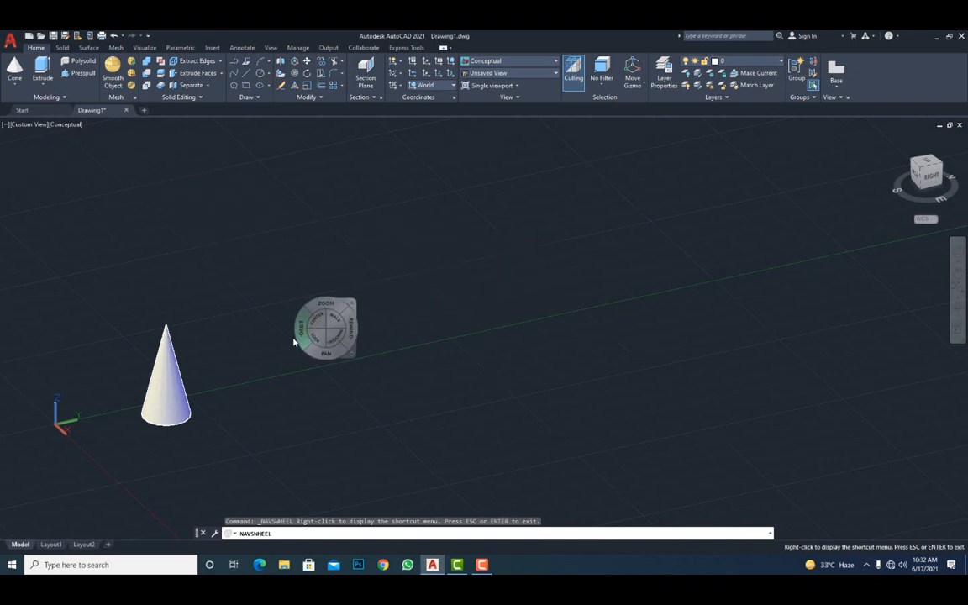
mouse_move(299, 330)
mouse_down()
mouse_move(287, 345)
mouse_move(300, 367)
mouse_move(288, 446)
mouse_move(254, 355)
mouse_move(212, 303)
mouse_move(180, 361)
mouse_move(245, 344)
mouse_up()
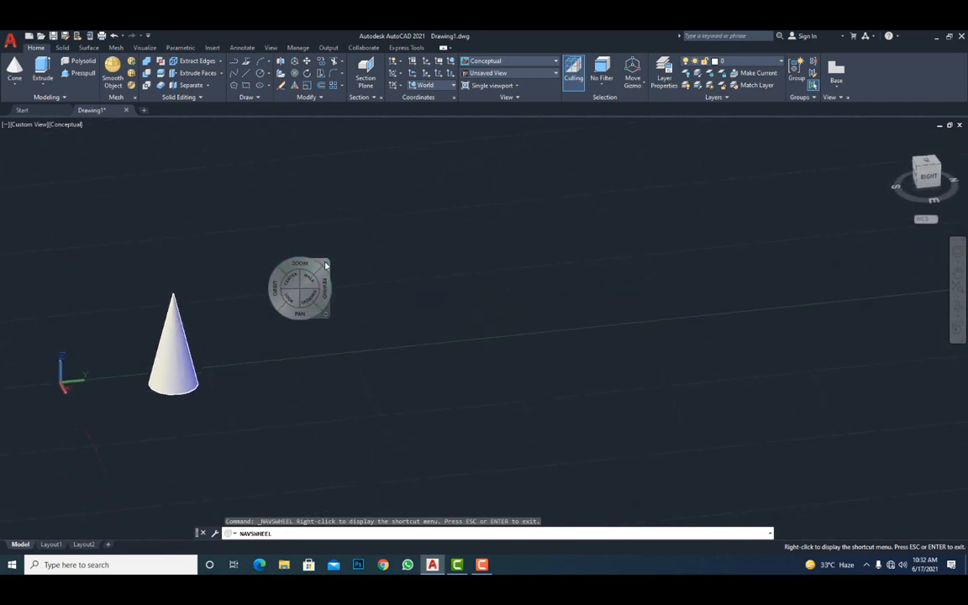
click(326, 265)
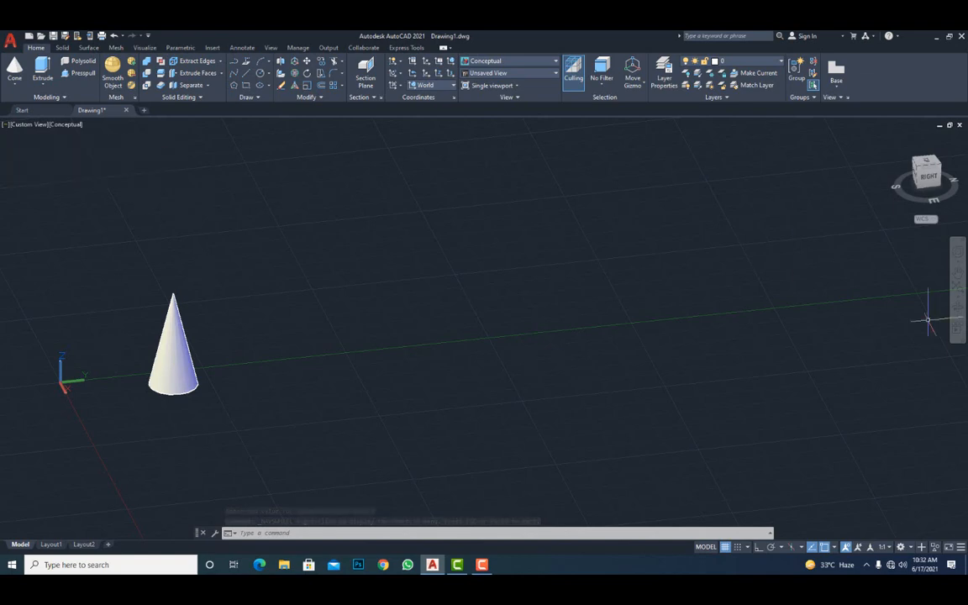
click(900, 548)
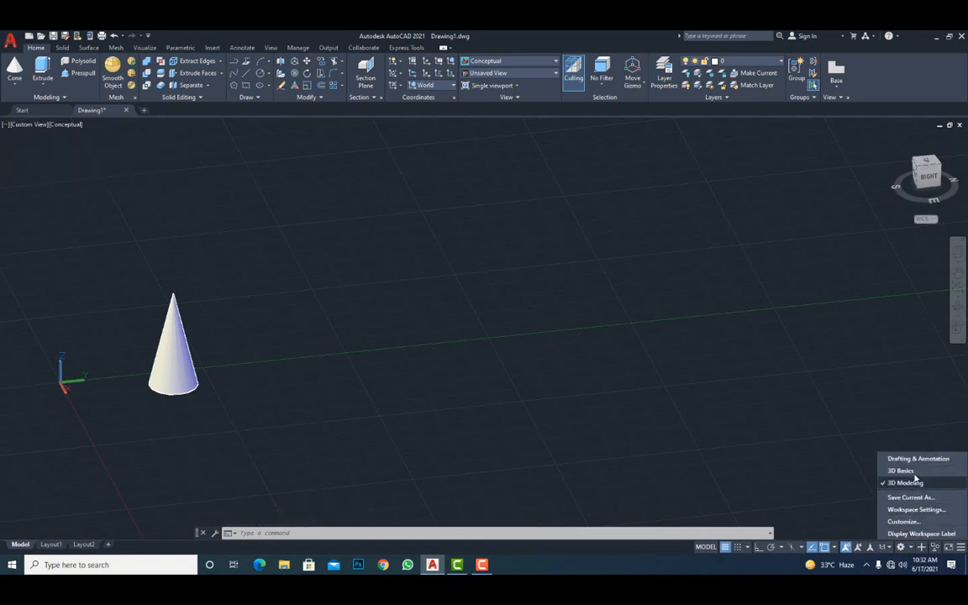
click(61, 125)
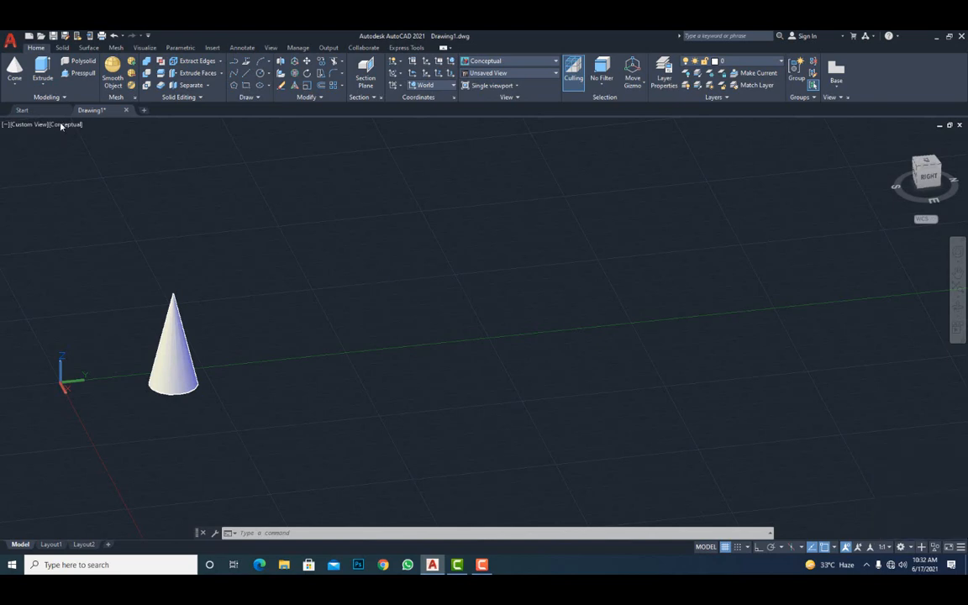
click(61, 126)
click(60, 127)
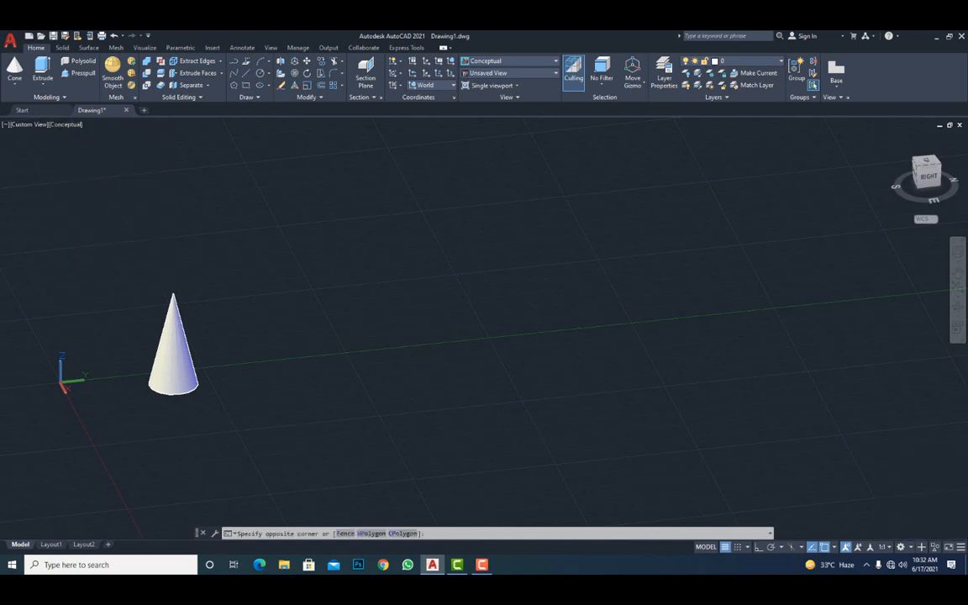
Switch the viewport to the Top view to see the cone from above.
click(34, 123)
click(35, 125)
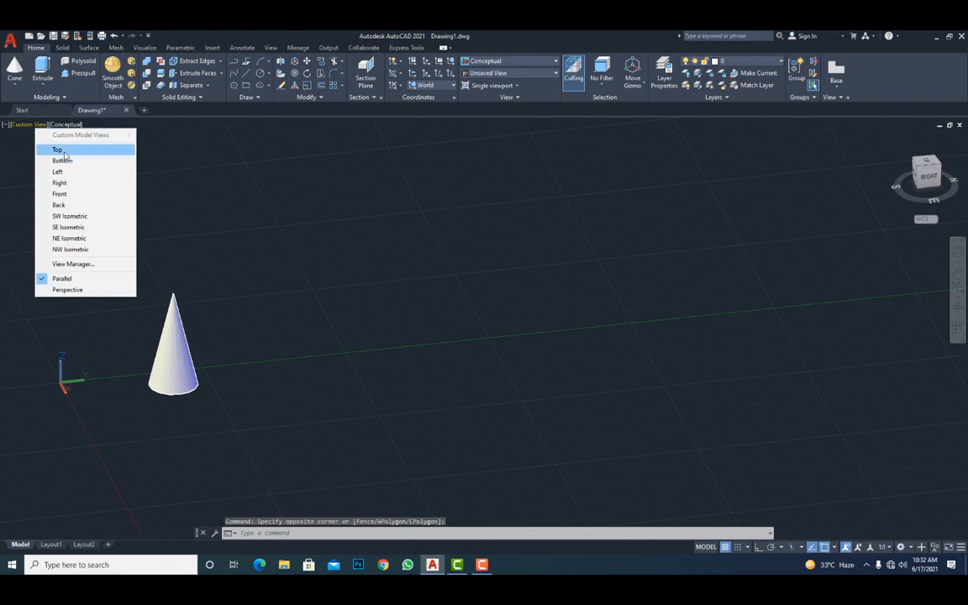
click(59, 150)
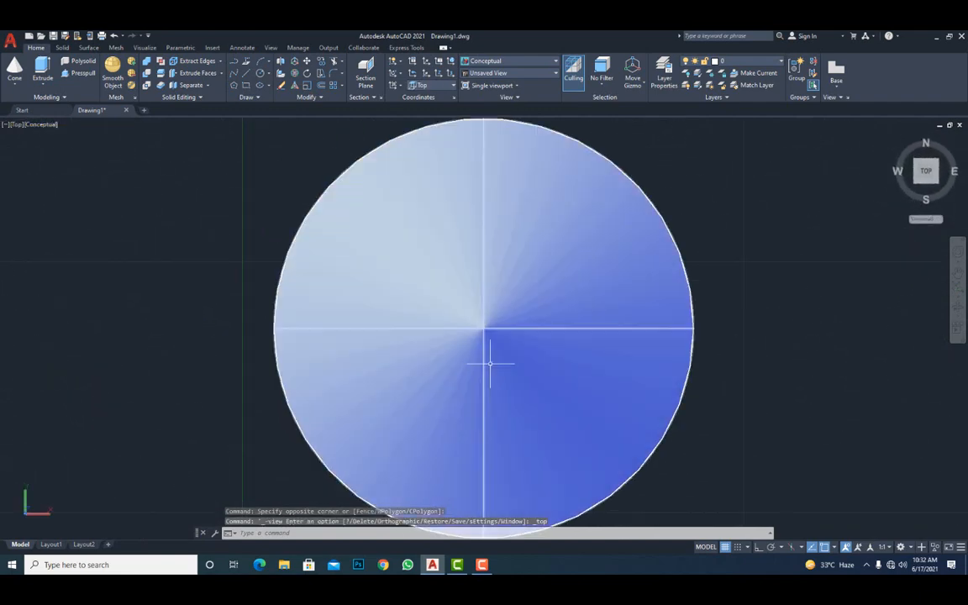
Set the viewport to the SE Isometric view and reposition the cone in it.
click(17, 126)
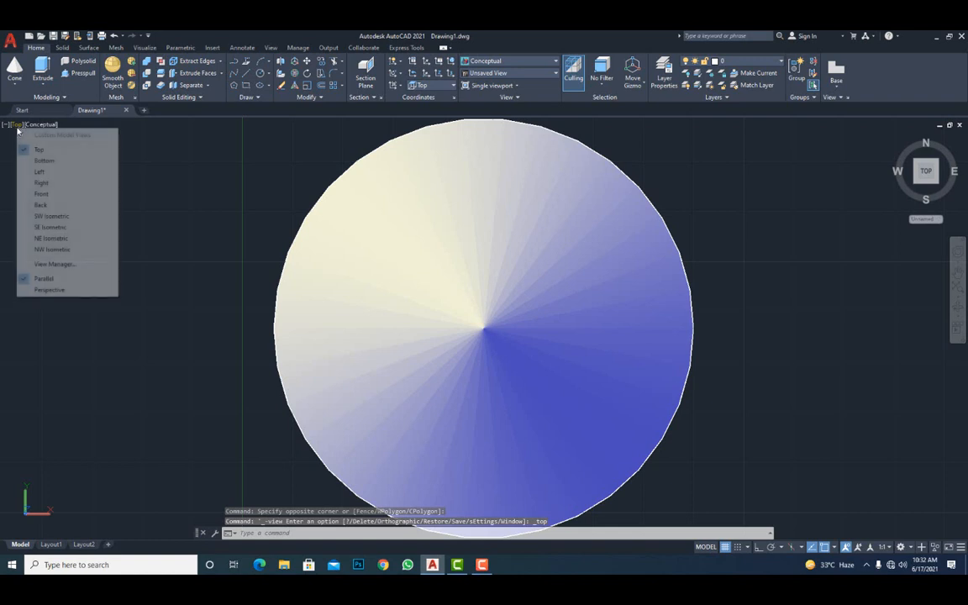
click(42, 208)
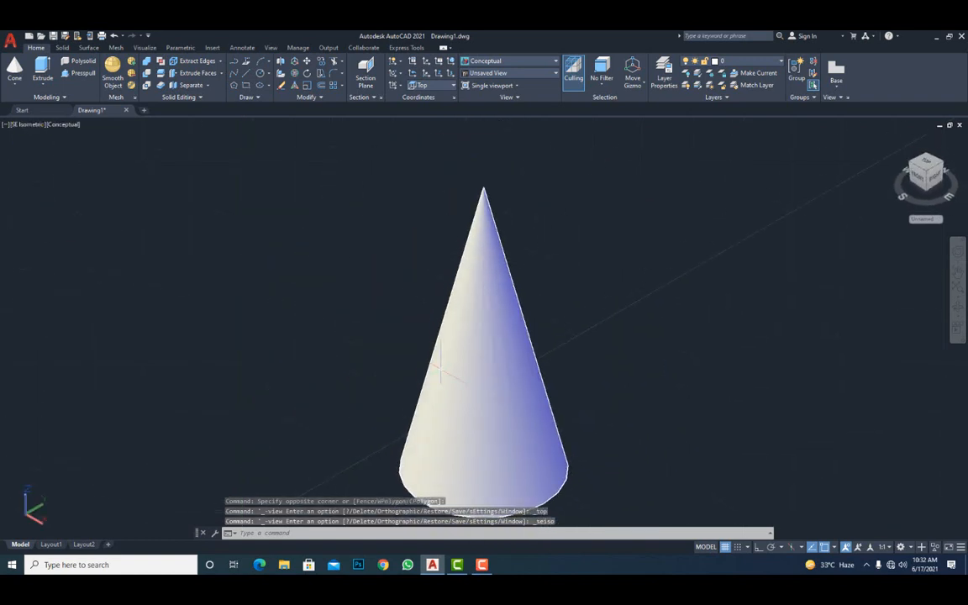
middle_drag(551, 390, 355, 330)
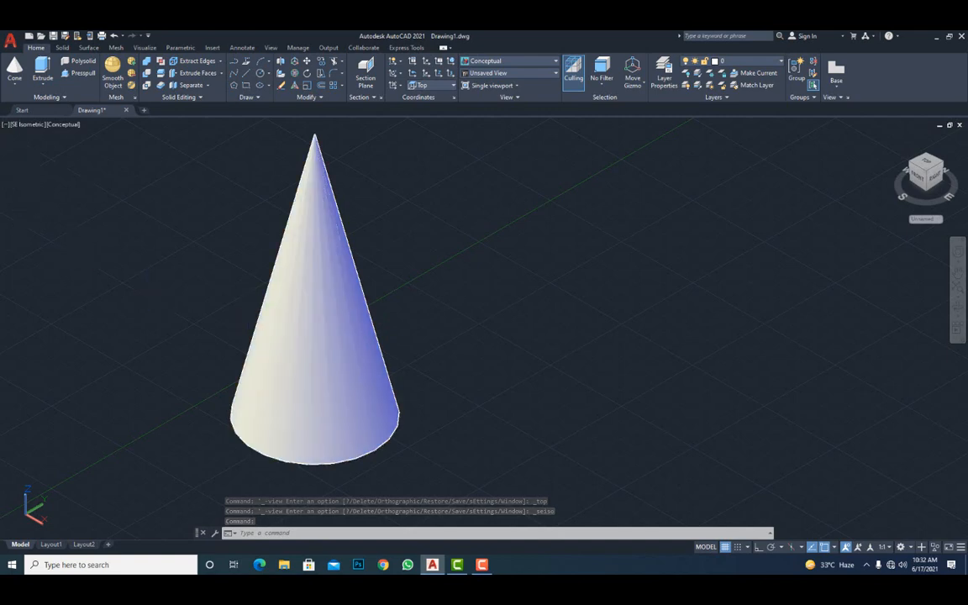
Open the viewport controls listing the viewport configurations and navigation aids.
click(5, 125)
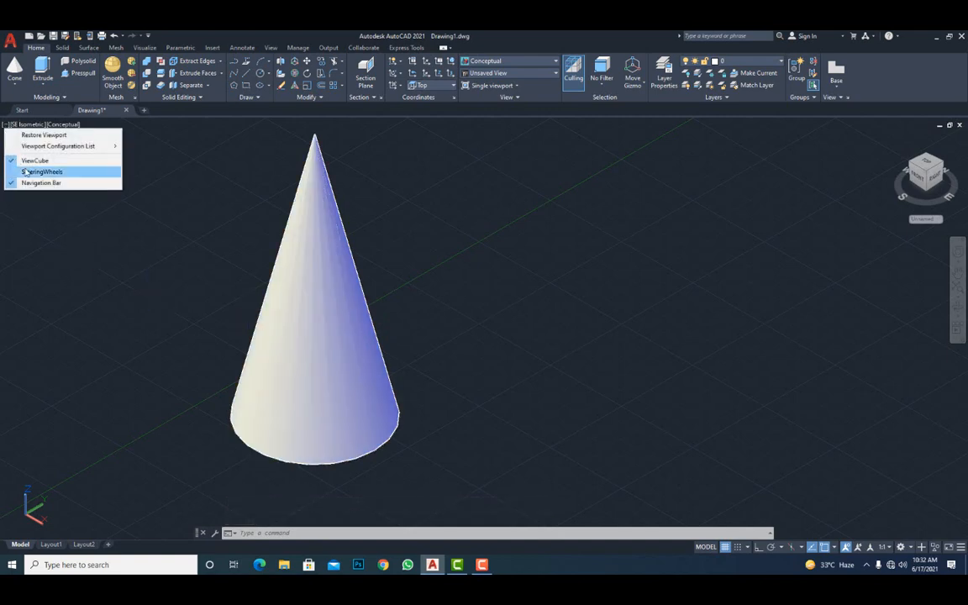